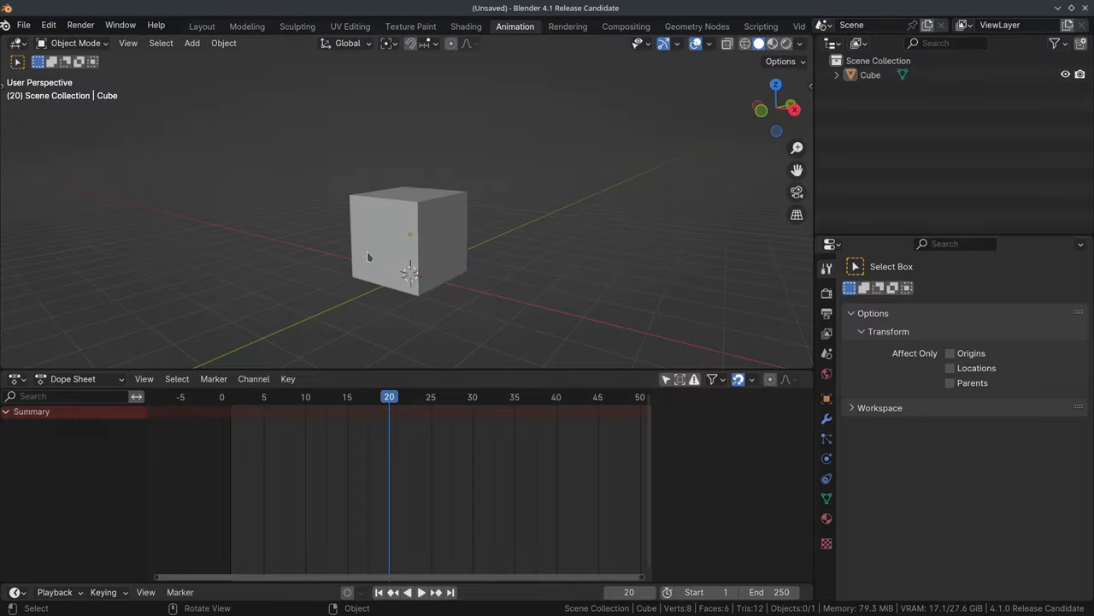
# - Select the cube and review the Animation preferences before returning to the scene
pyautogui.click(368, 258)
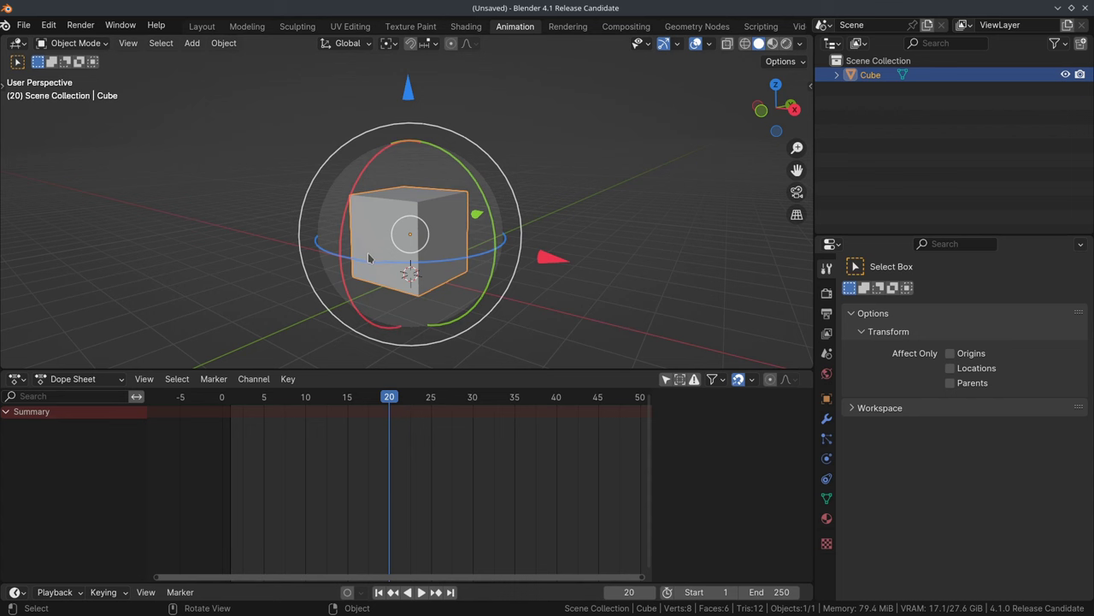
pyautogui.click(48, 25)
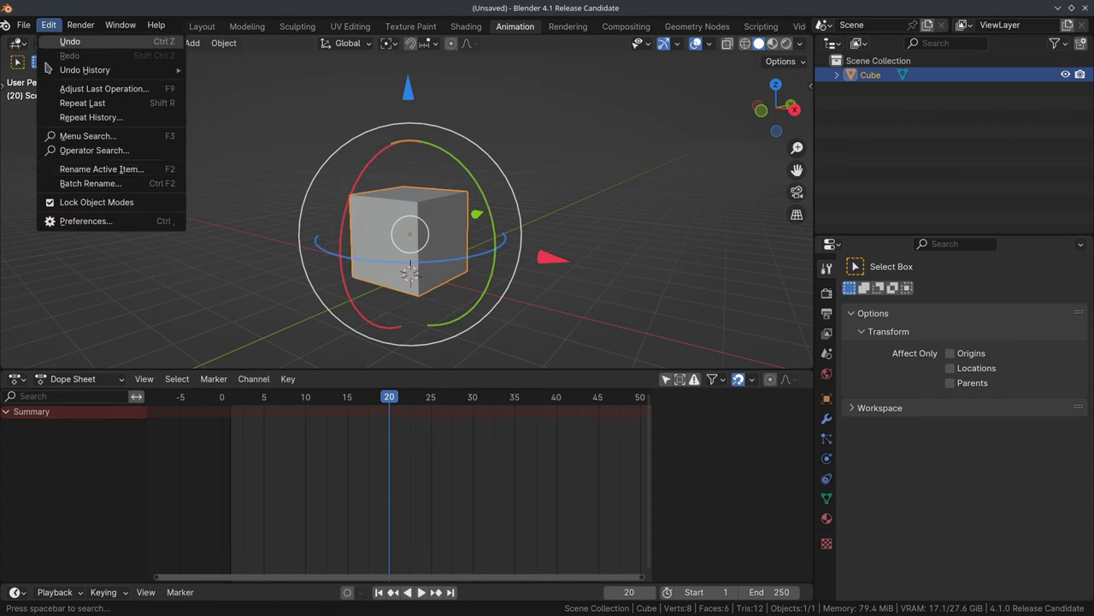
pyautogui.click(70, 225)
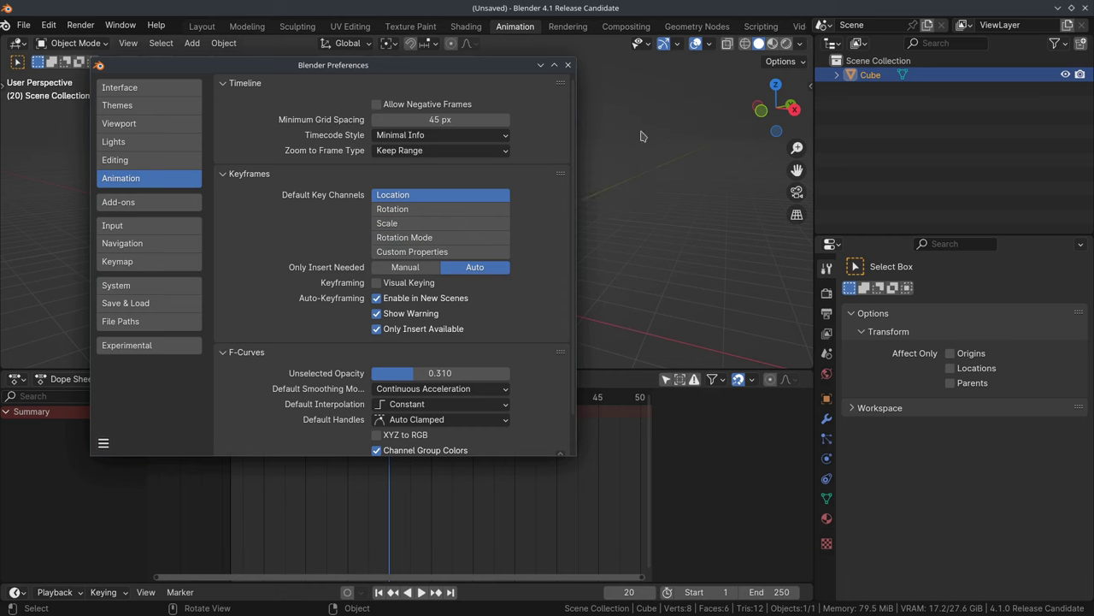
pyautogui.click(612, 152)
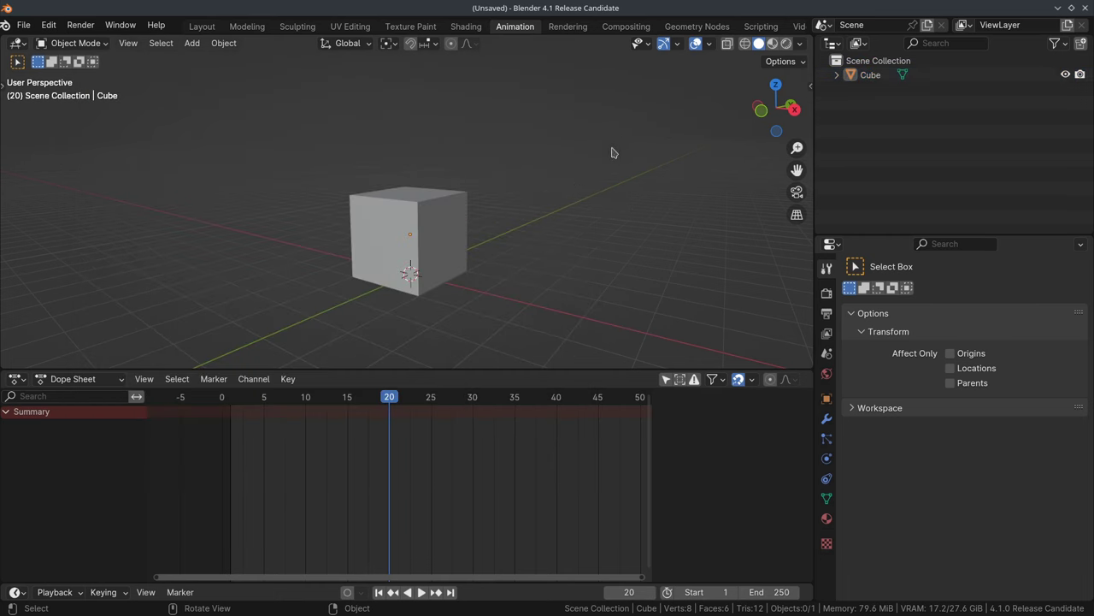
# - Key the cube's X/Y/Z location at frame 20 and make Rotation the default key channel
pyautogui.click(366, 253)
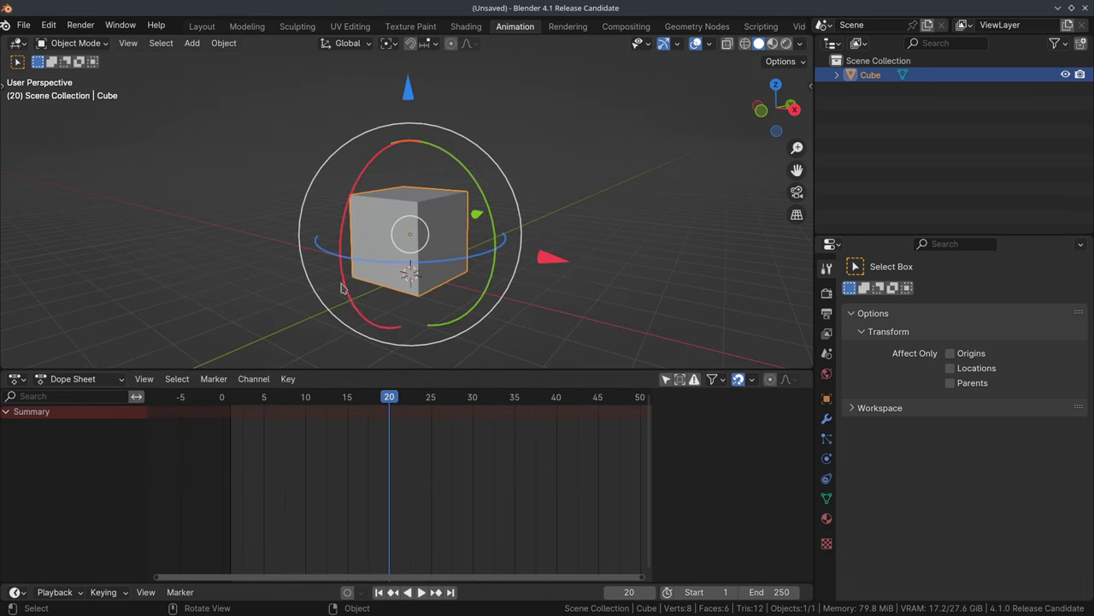
pyautogui.press('i')
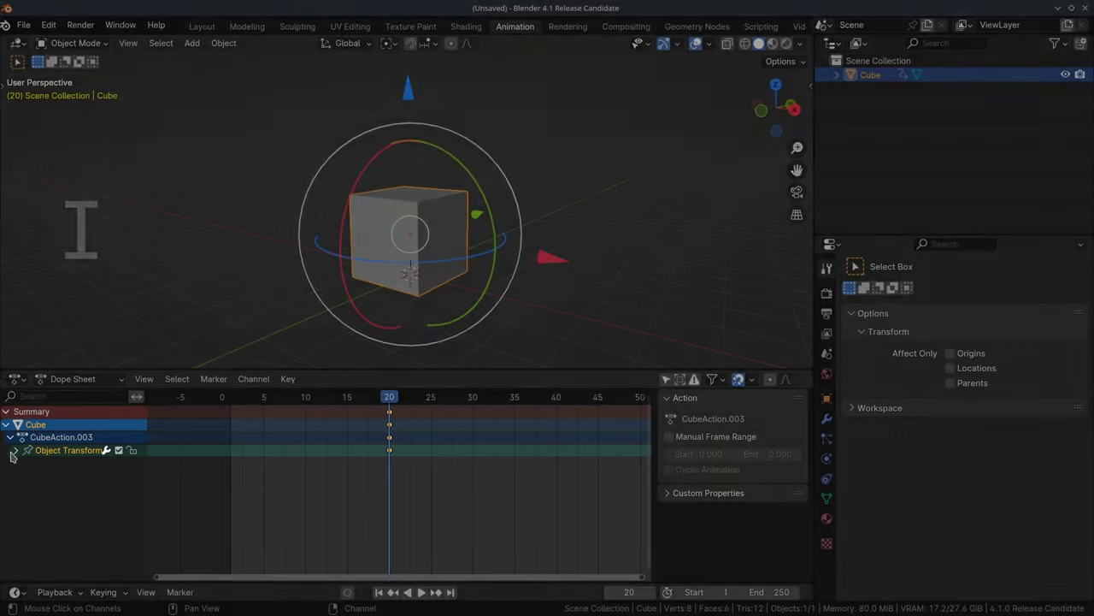
pyautogui.click(13, 453)
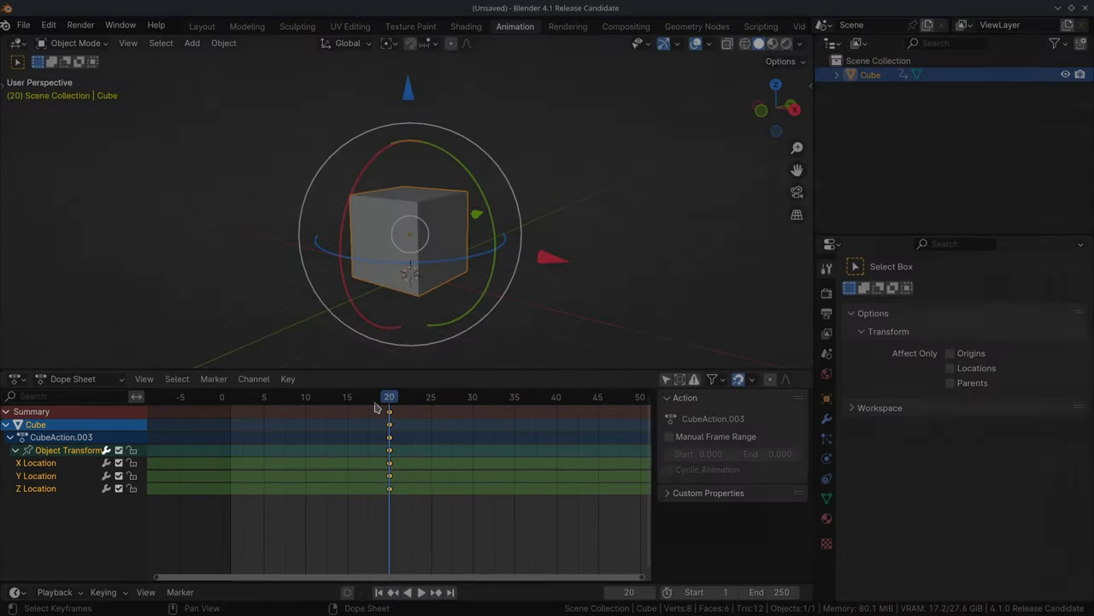
pyautogui.press('space')
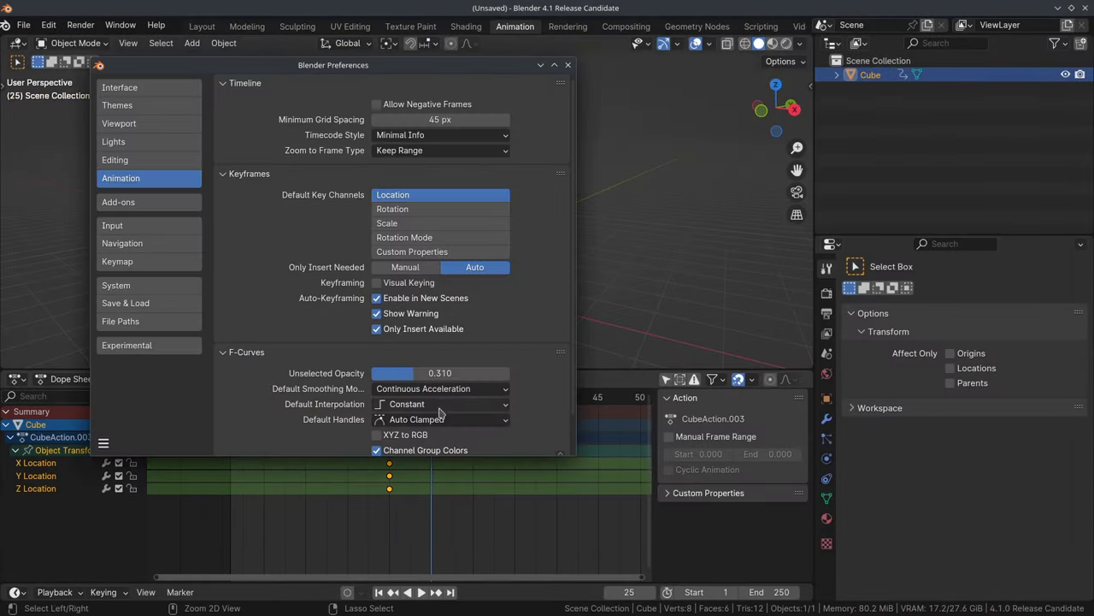
pyautogui.click(394, 210)
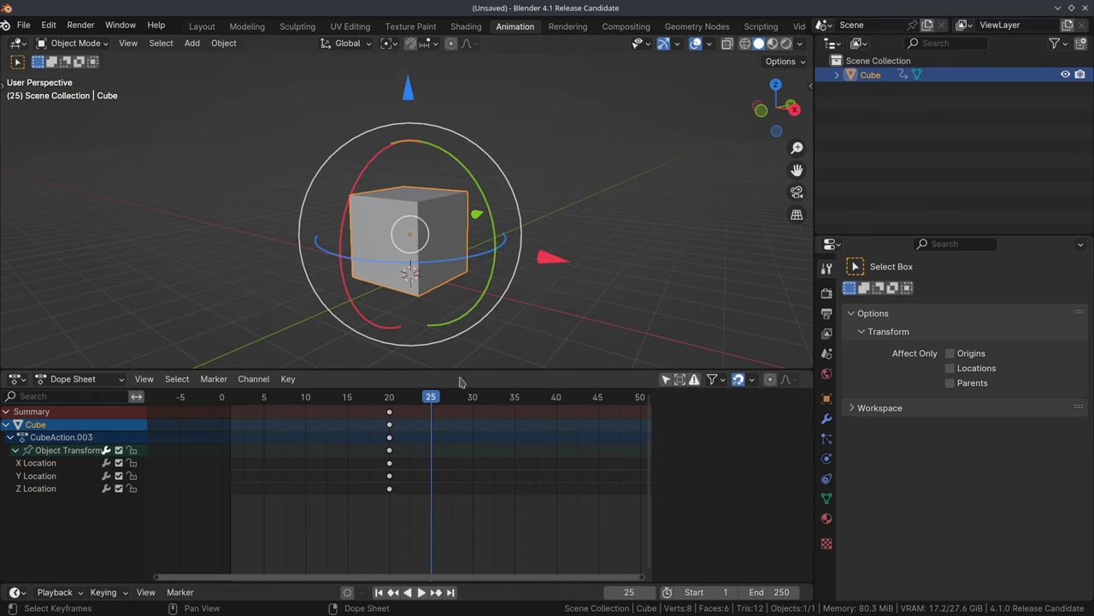
# - Key the cube's rotation at frame 25 and again at frame 40
pyautogui.press('i')
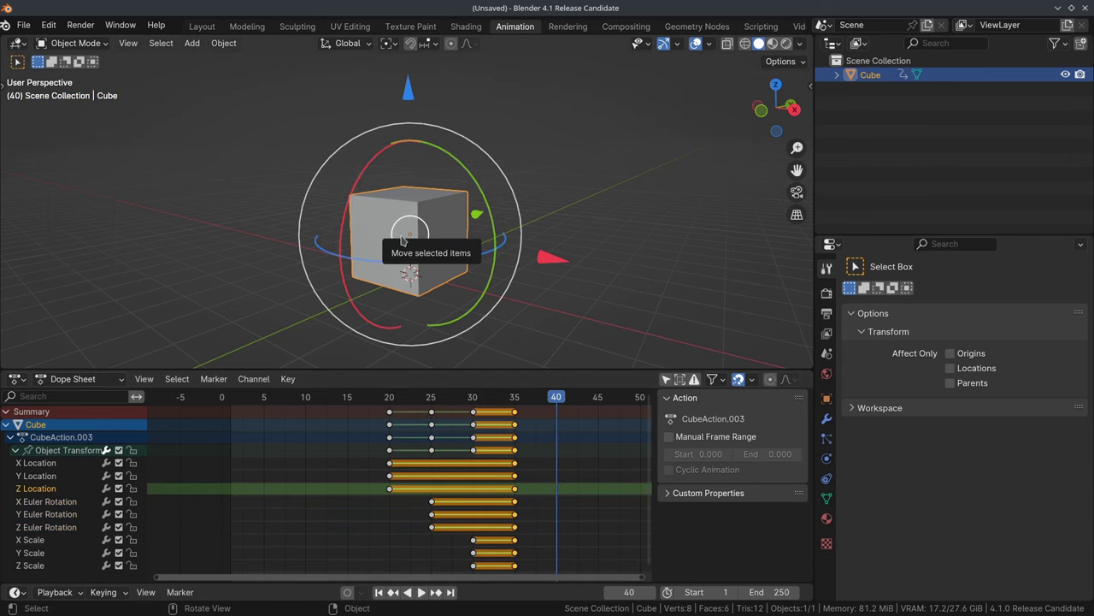
pyautogui.press('k')
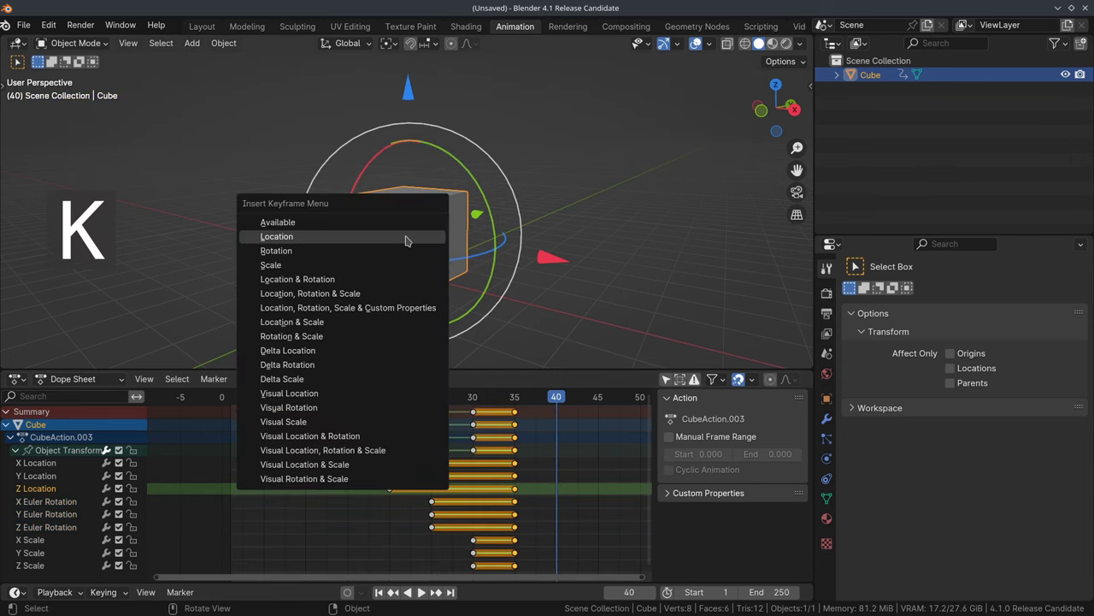
pyautogui.click(371, 251)
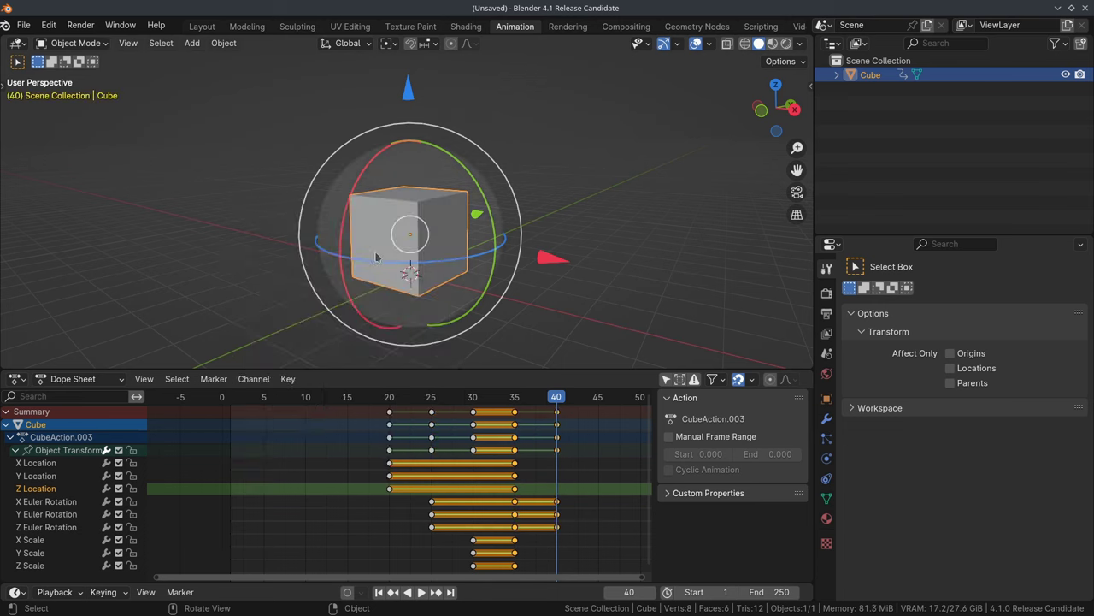
# - Add Location and Available keys at frame 40, then scrub back to preview the motion
pyautogui.press('k')
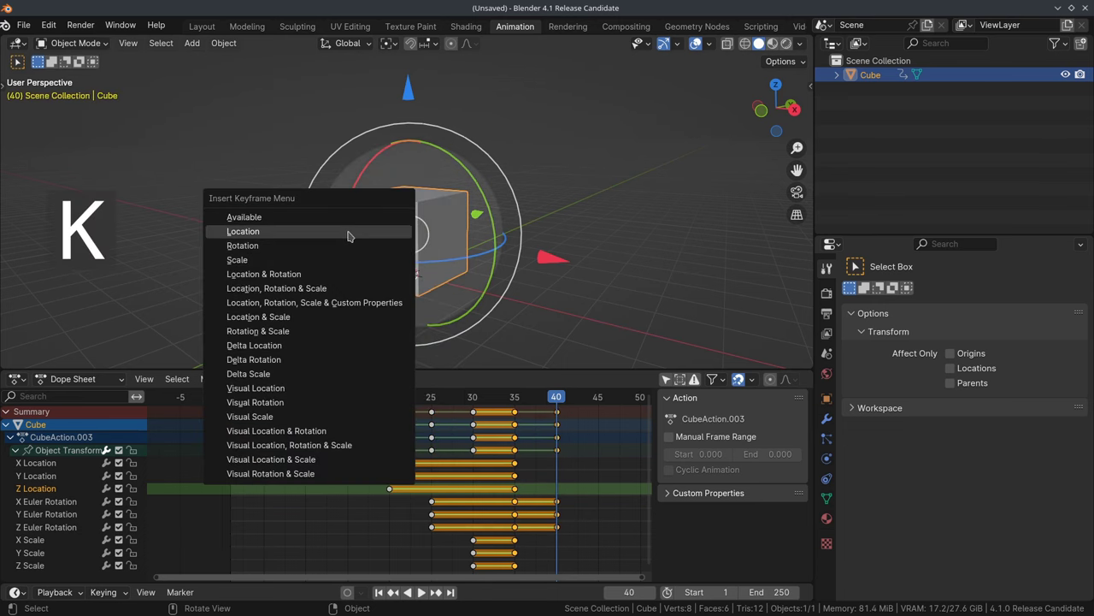
pyautogui.click(348, 236)
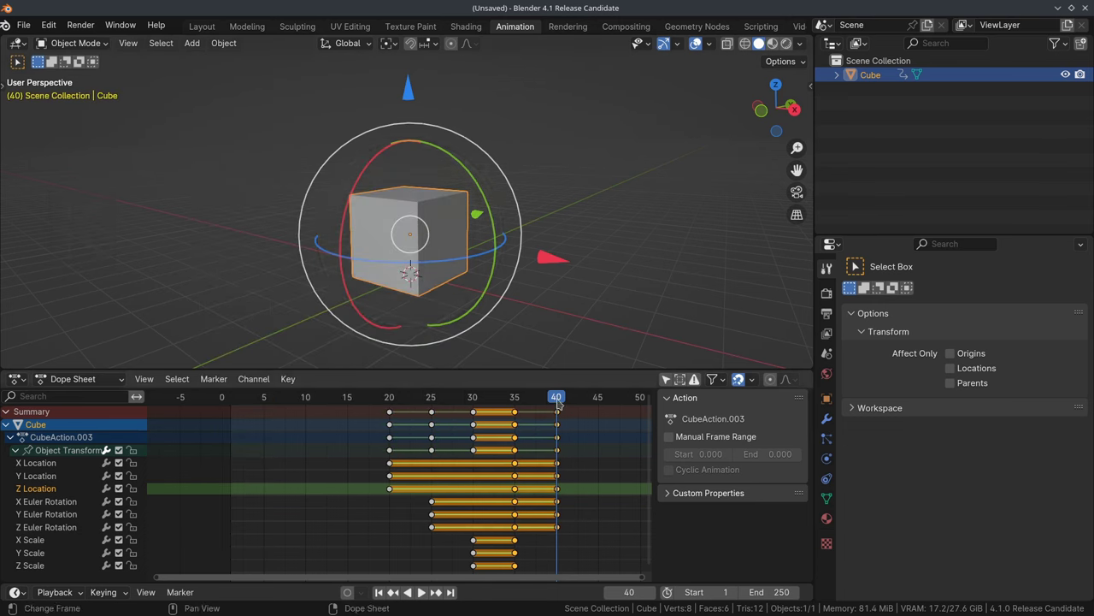
pyautogui.press('k')
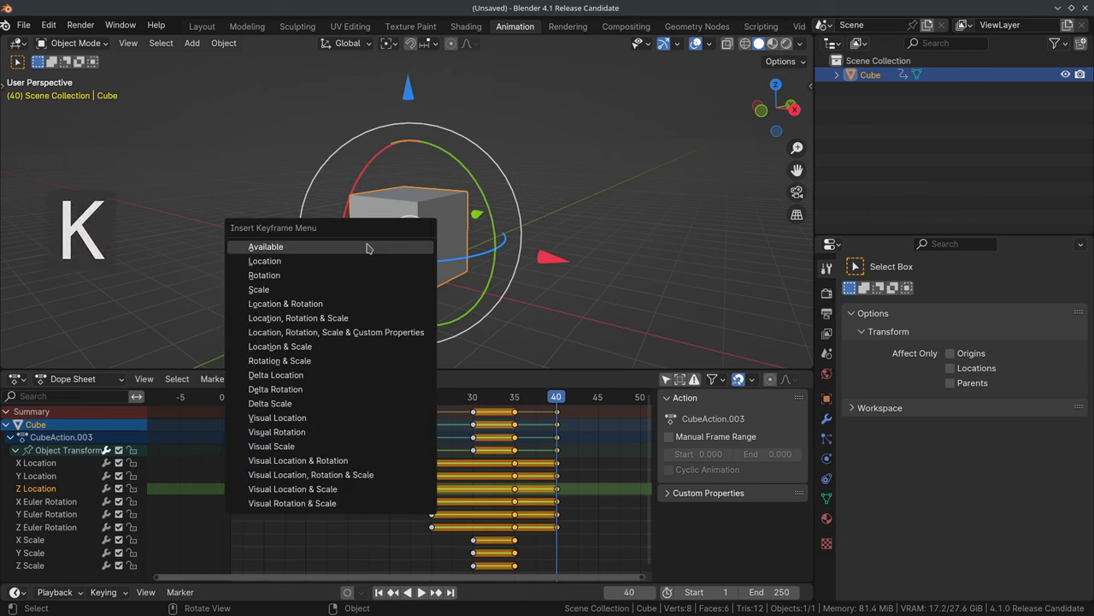
pyautogui.click(366, 245)
pyautogui.moveTo(555, 396); pyautogui.dragTo(451, 400)
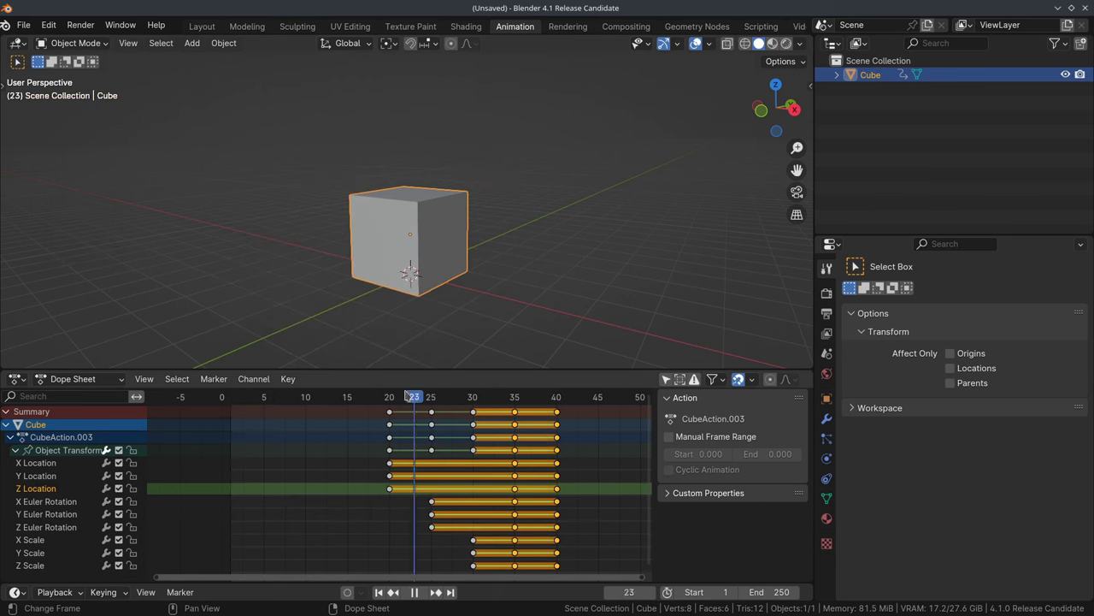
# - Enable Pie Menu on Drag in the Keymap preferences and summon the keyframe insert pie over the cube
pyautogui.click(79, 221)
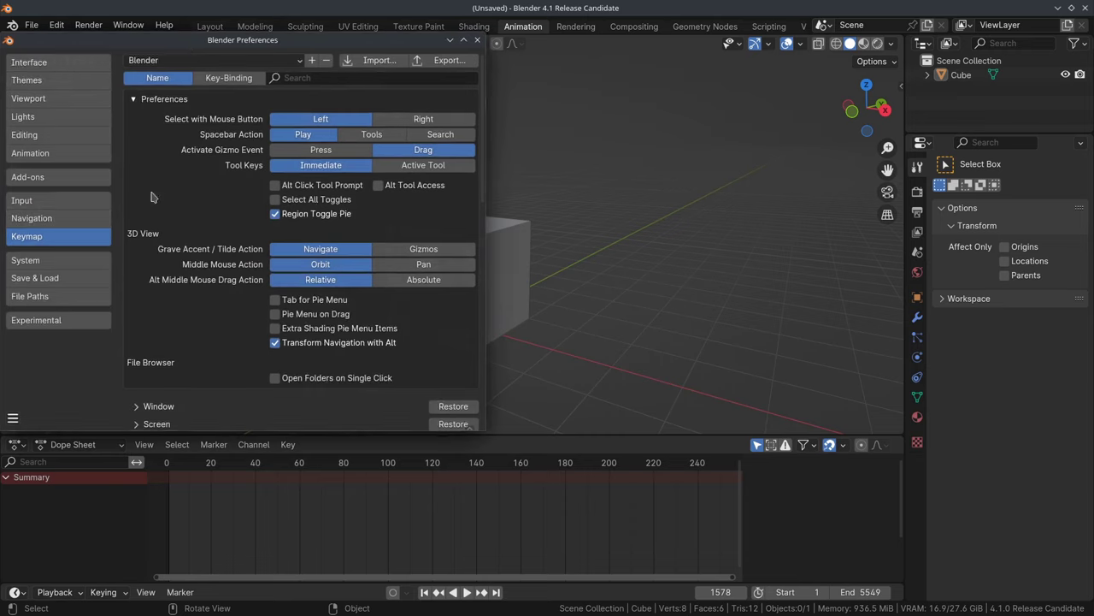
pyautogui.moveTo(186, 48); pyautogui.dragTo(419, 72)
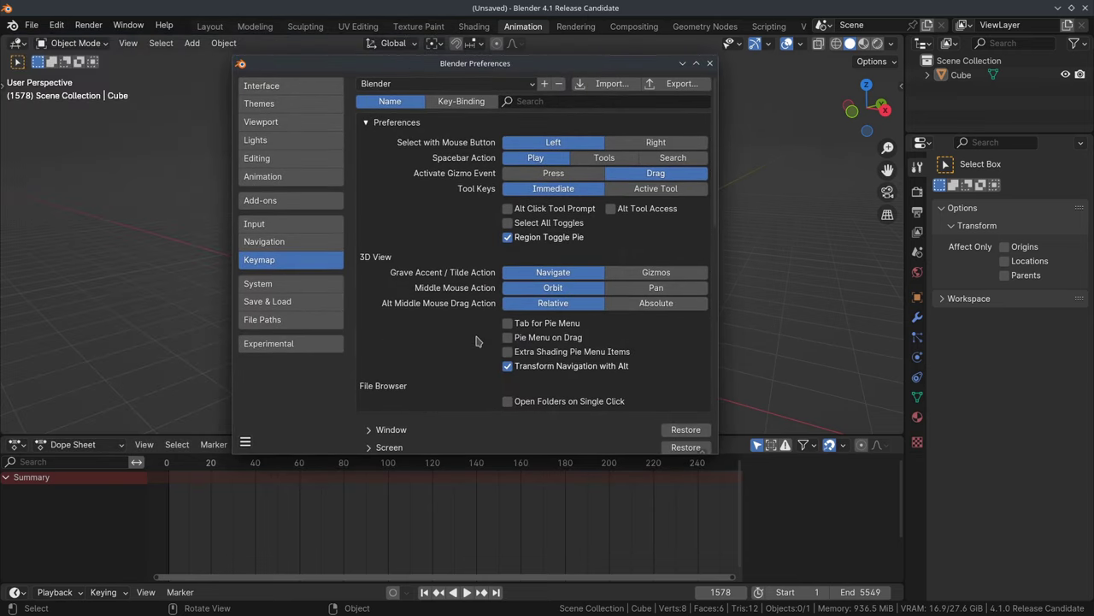
pyautogui.click(508, 337)
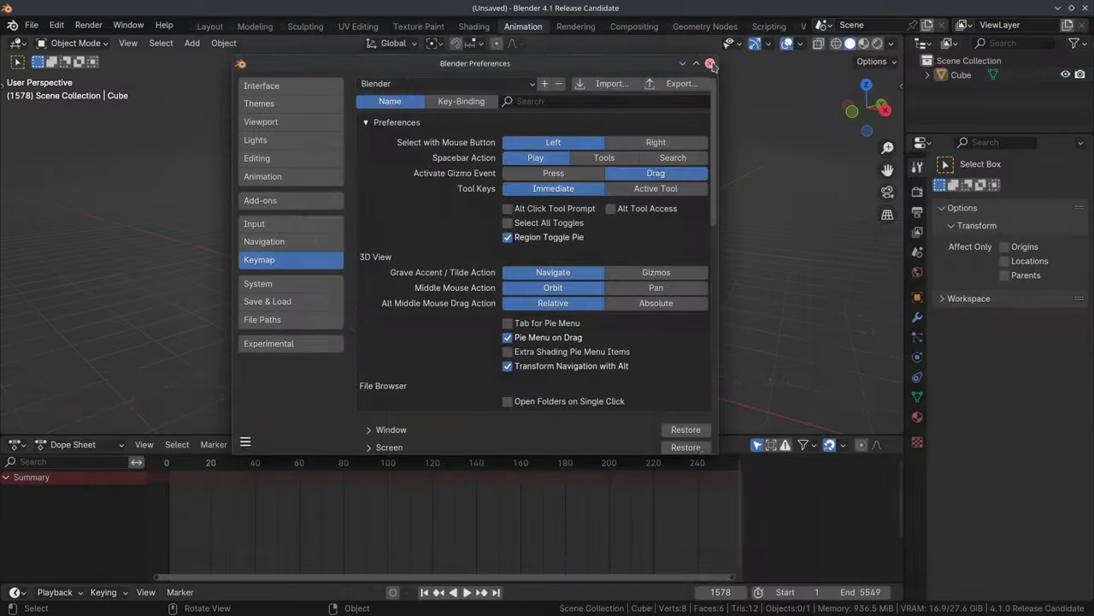
pyautogui.press('i')
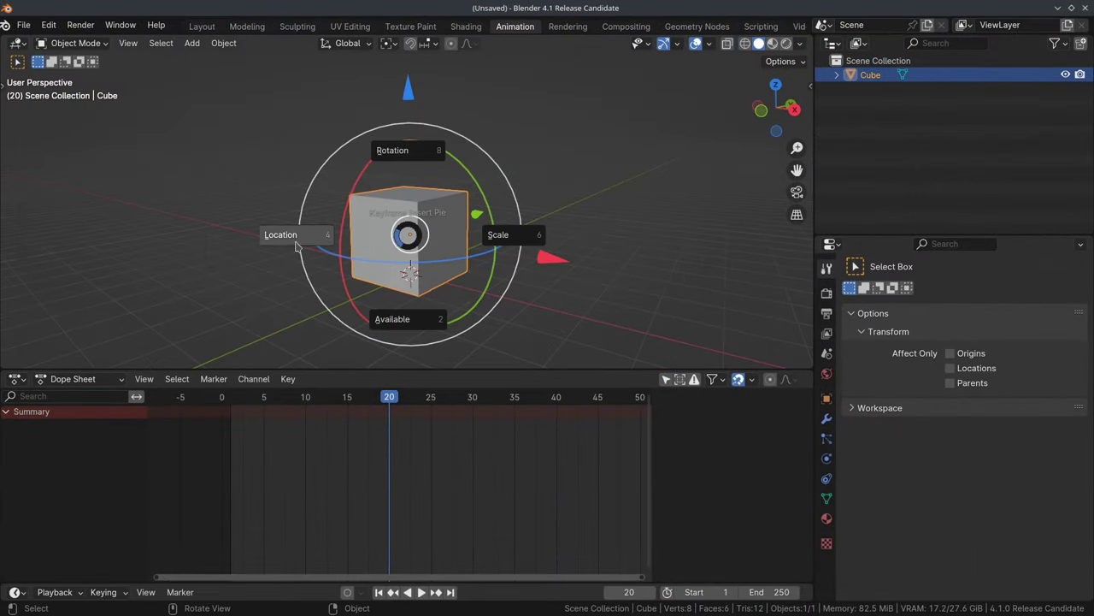
pyautogui.click(297, 244)
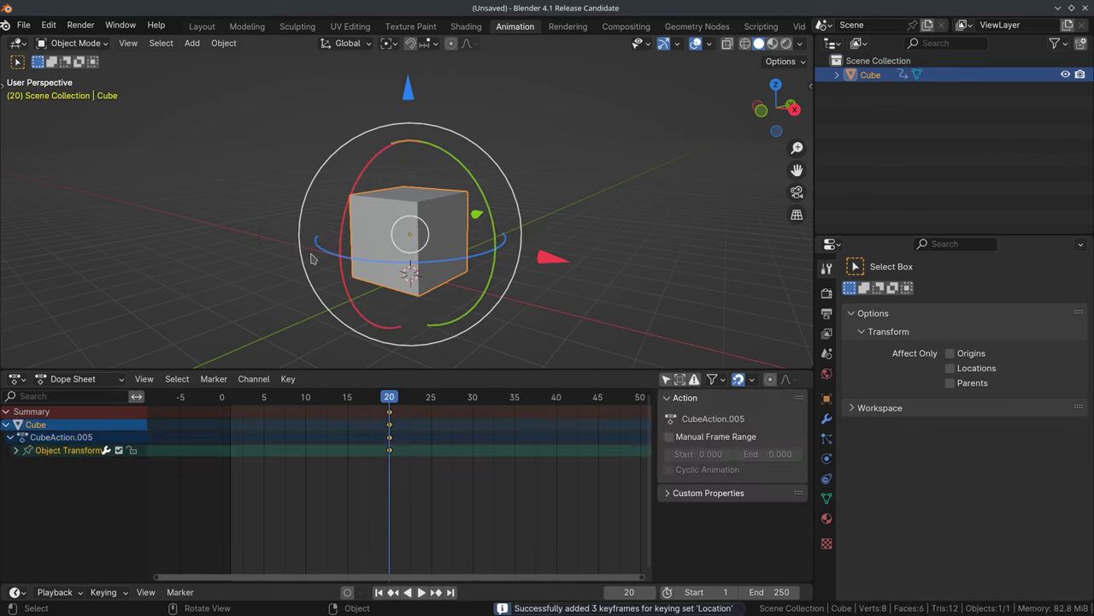
pyautogui.click(14, 450)
pyautogui.moveTo(391, 396); pyautogui.dragTo(431, 392)
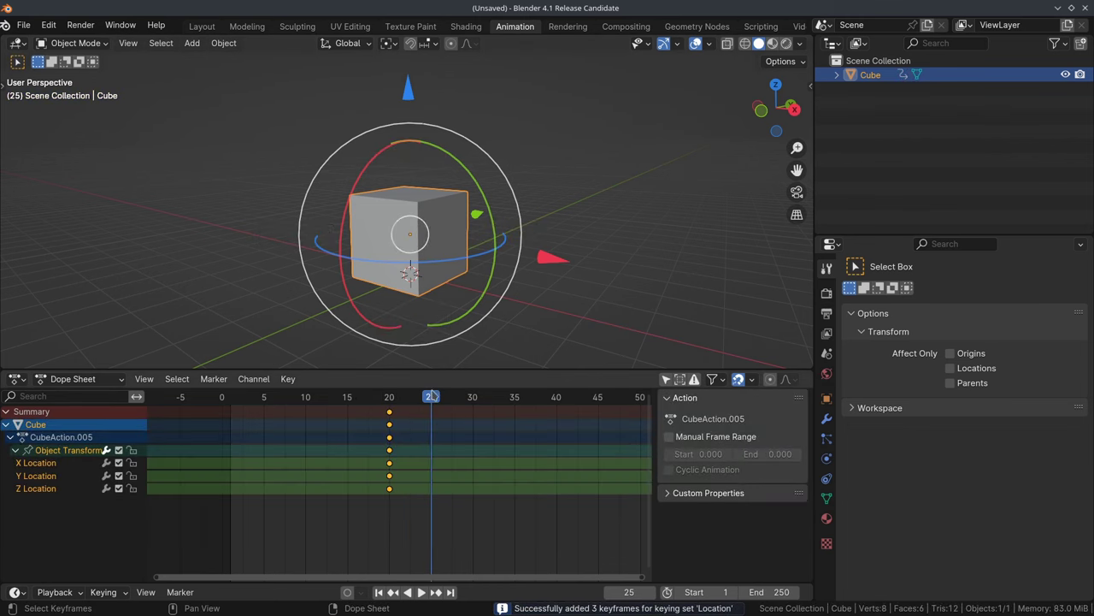
pyautogui.press('i')
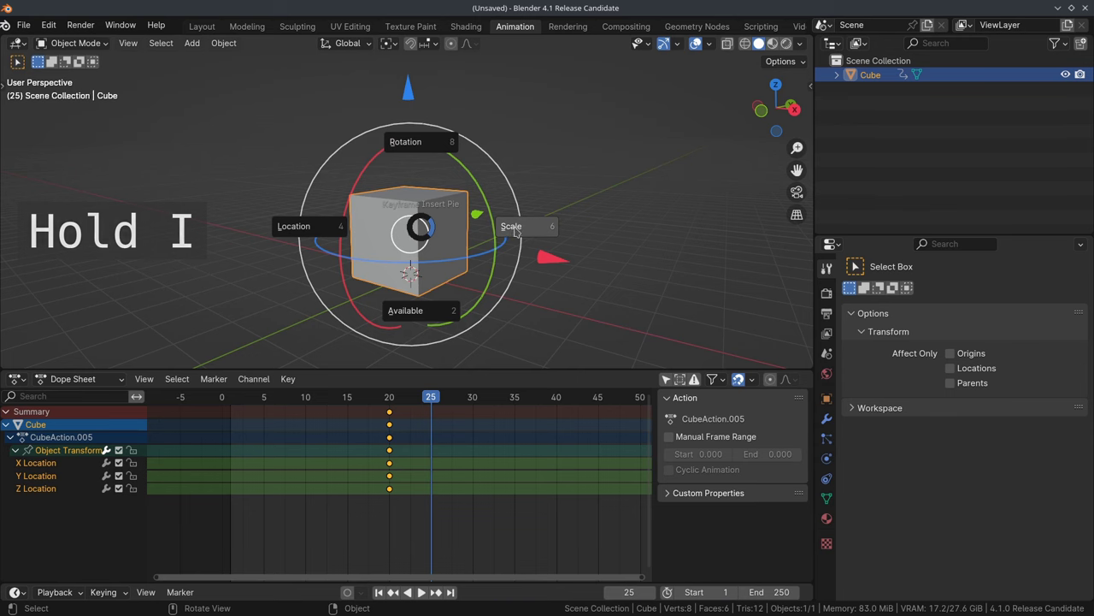
pyautogui.click(475, 385)
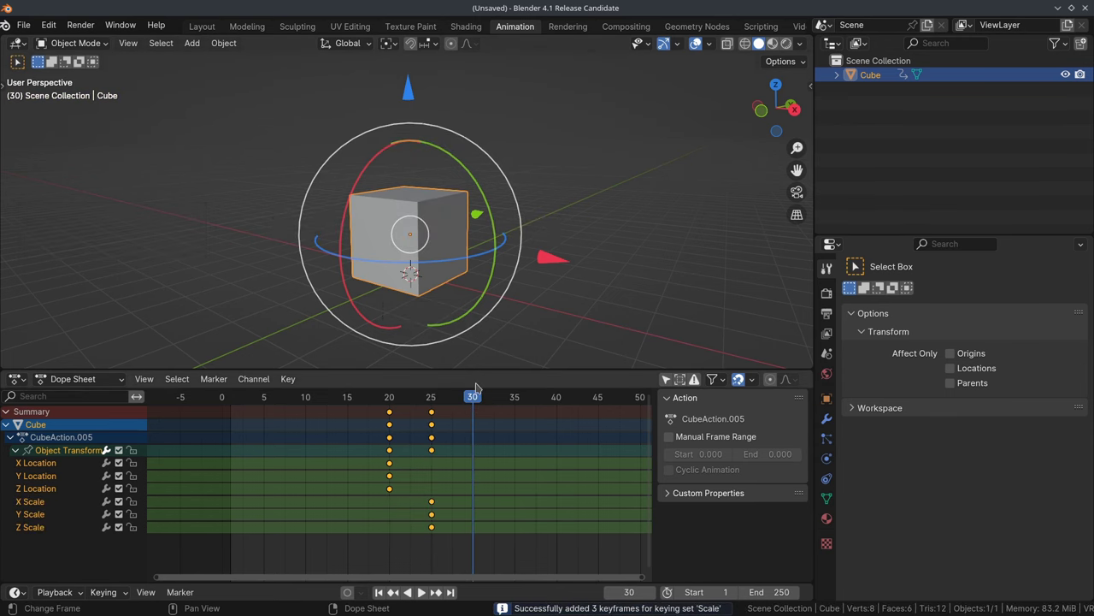
pyautogui.press('i')
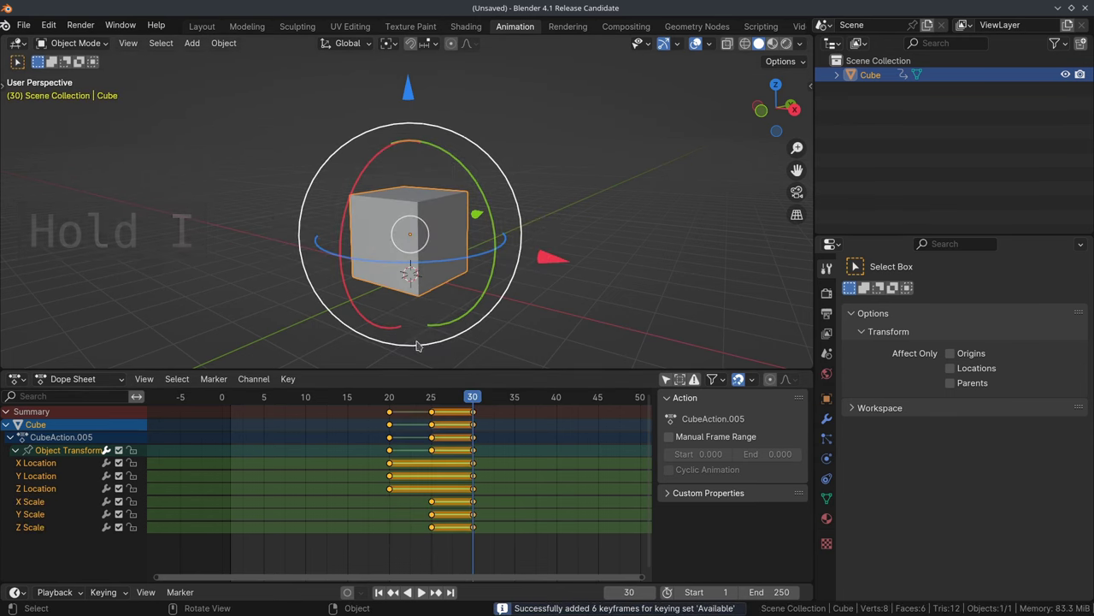
pyautogui.hotkey('ctrl', 'z')
pyautogui.hotkey('ctrl', 'z')
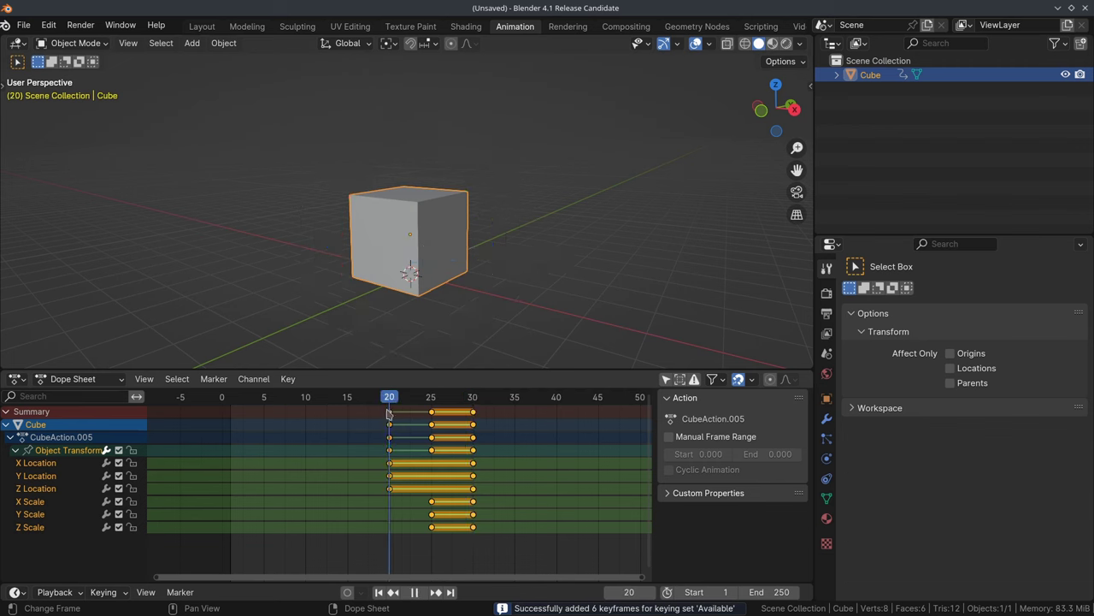
pyautogui.hotkey('ctrl', 'z')
pyautogui.hotkey('ctrl', 'z')
pyautogui.hotkey('ctrl', 'z')
pyautogui.click(102, 592)
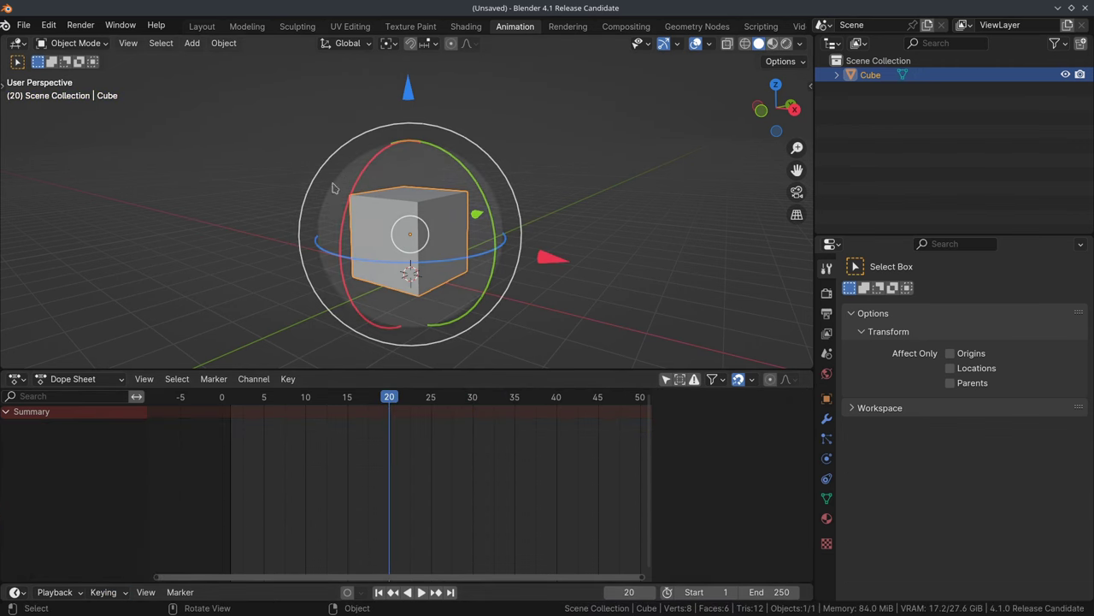
# - Use the Location, Rotation & Scale keying set to key all nine channels at frame 20
pyautogui.hotkey('shift', 'k')
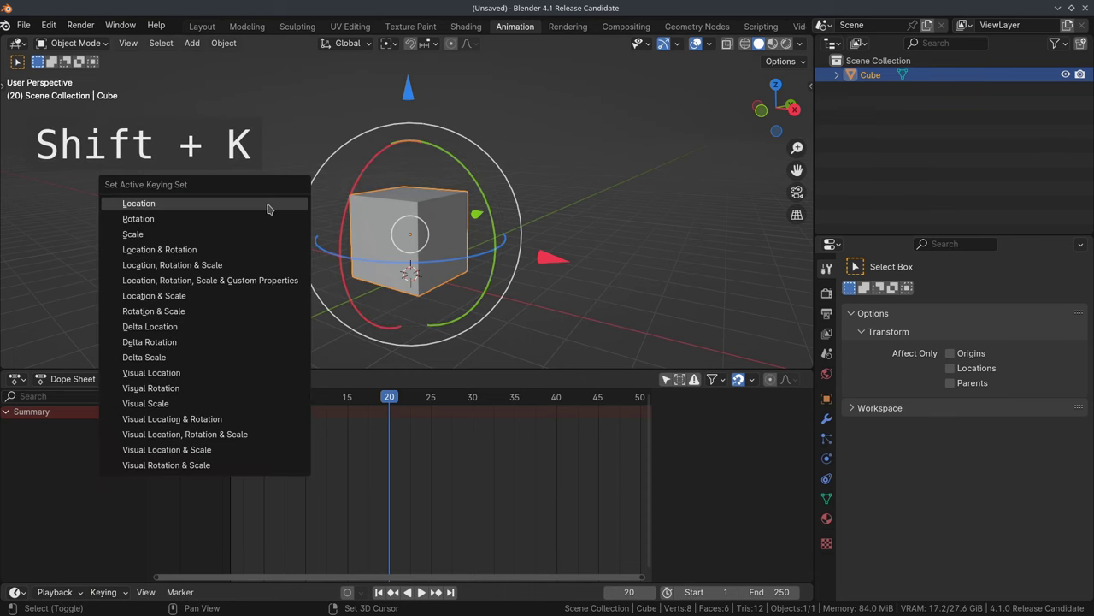
pyautogui.click(217, 270)
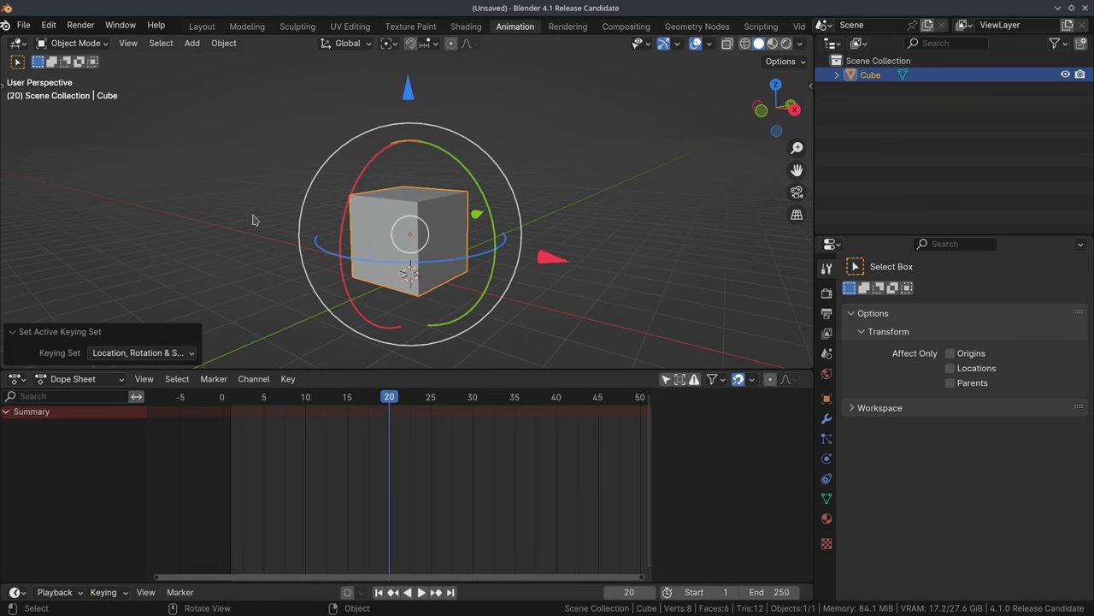
pyautogui.press('i')
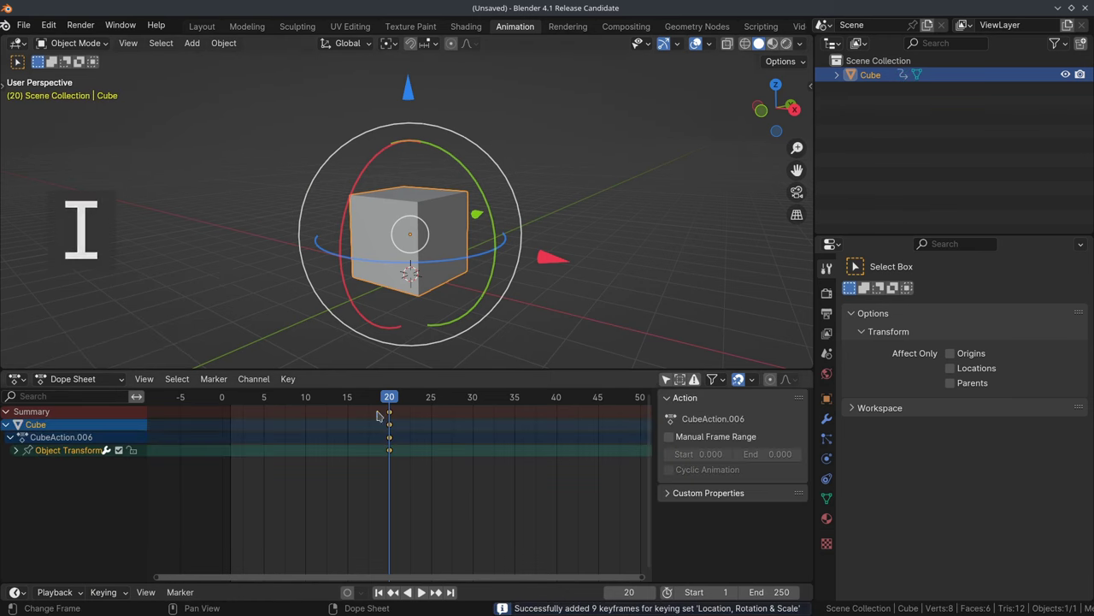
pyautogui.click(16, 450)
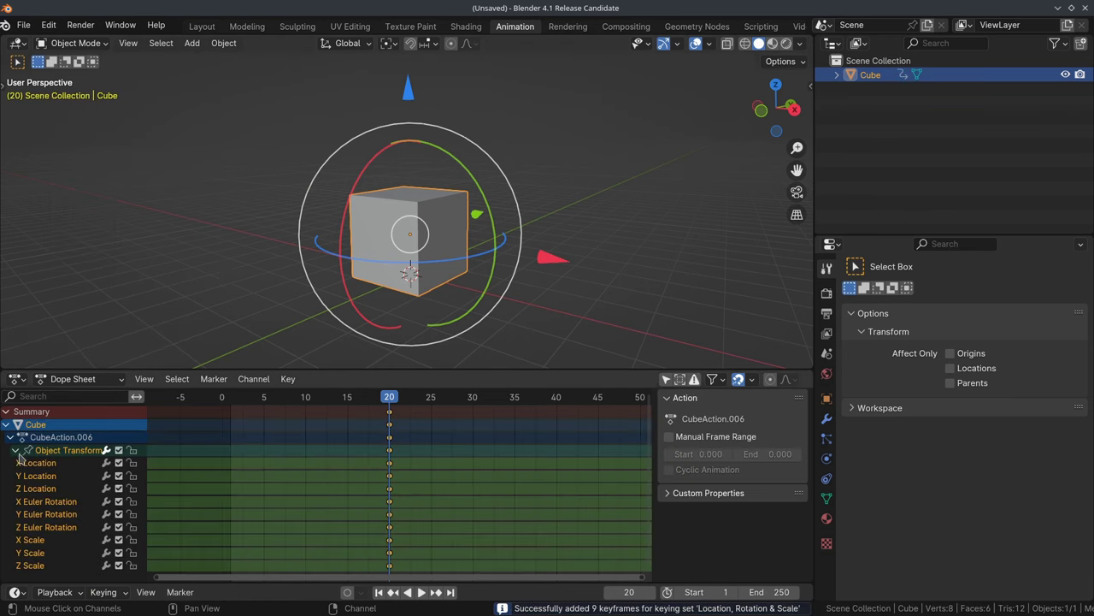
pyautogui.click(431, 397)
# - Make Location the active keying set and move the playhead to frame 30
pyautogui.hotkey('shift', 'k')
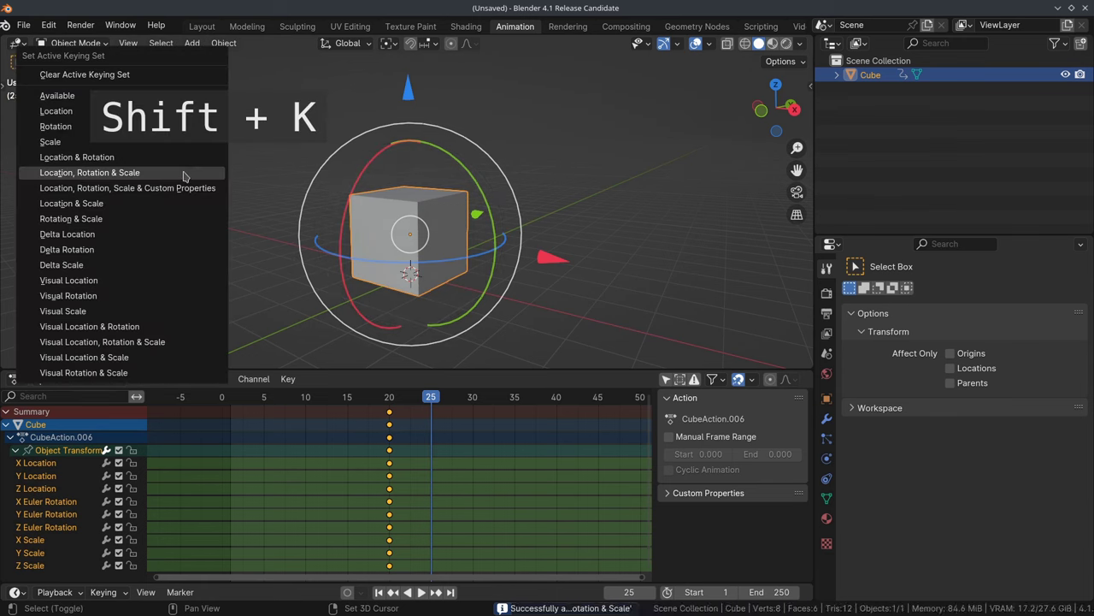
pyautogui.click(117, 111)
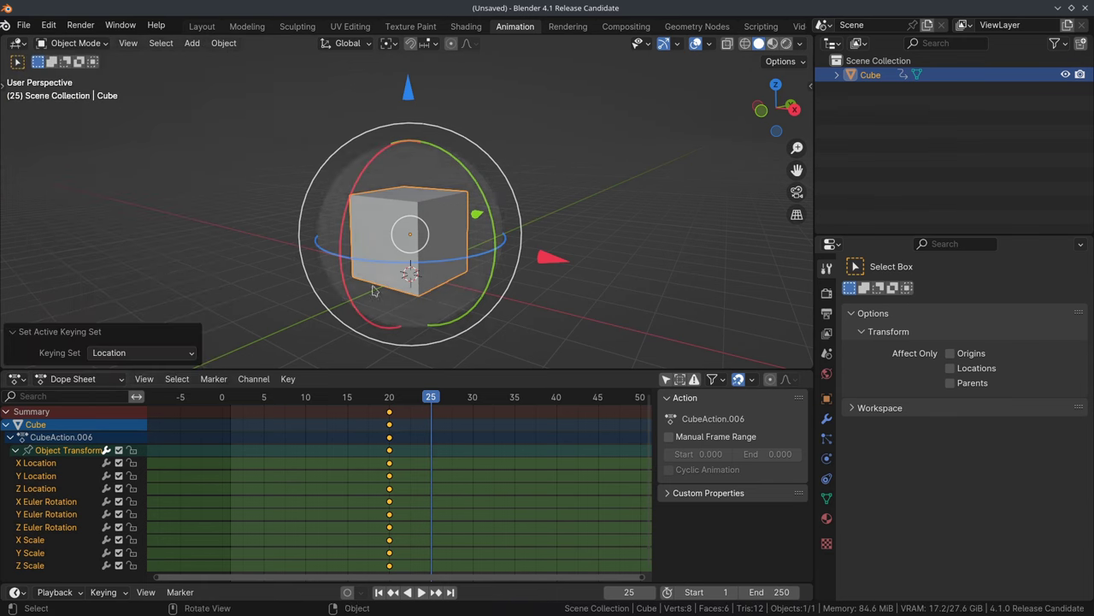
pyautogui.moveTo(431, 398); pyautogui.dragTo(480, 397)
pyautogui.click(472, 396)
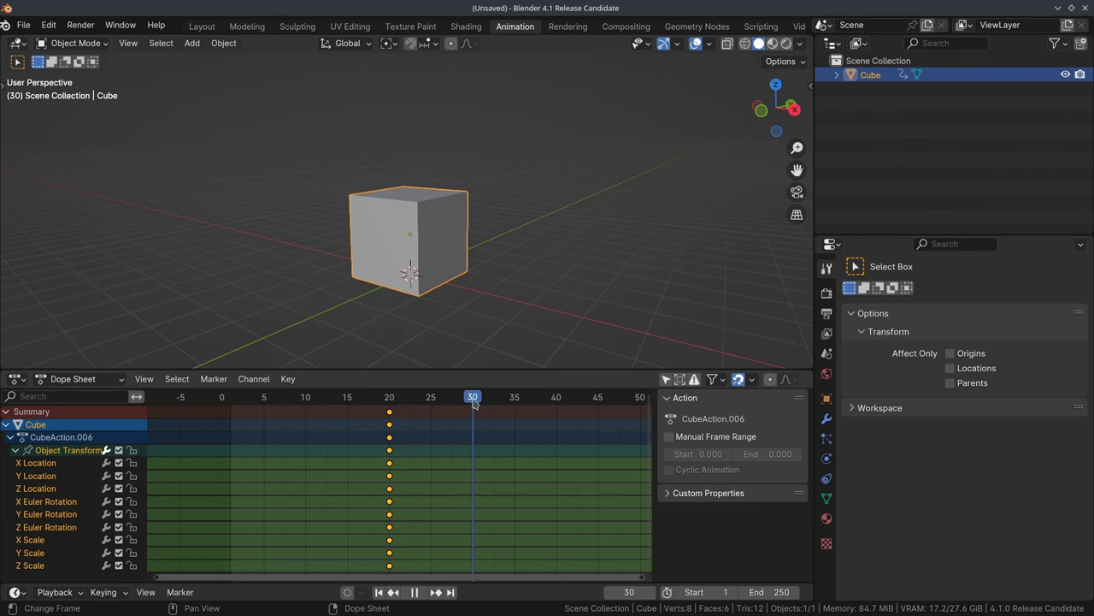
# - Insert Location keys, review the Animation preferences, and turn Auto Keying on
pyautogui.press('i')
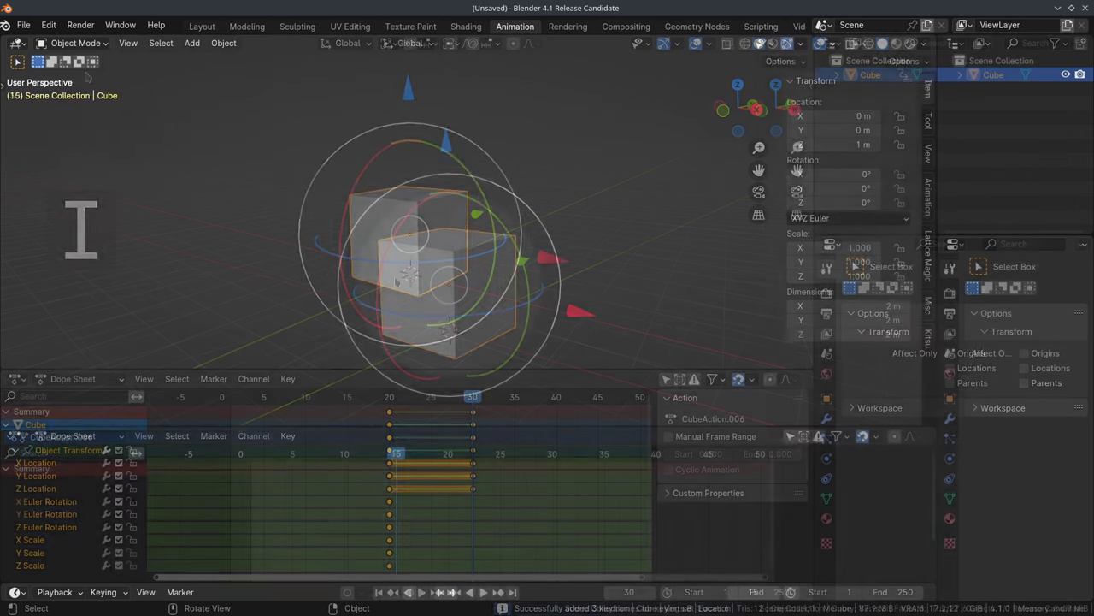
pyautogui.click(49, 25)
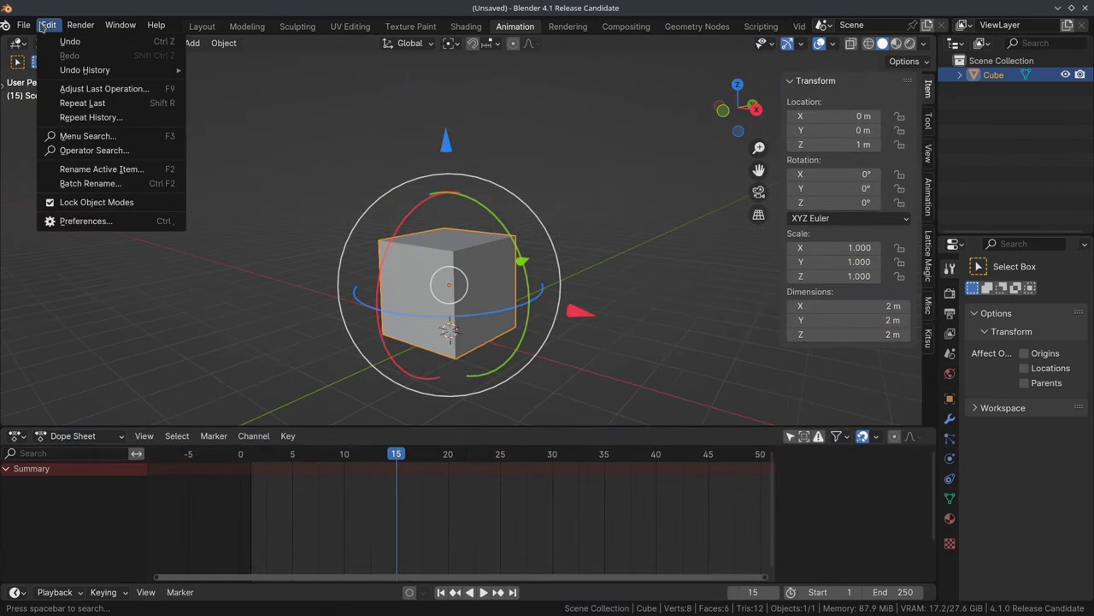
pyautogui.click(72, 222)
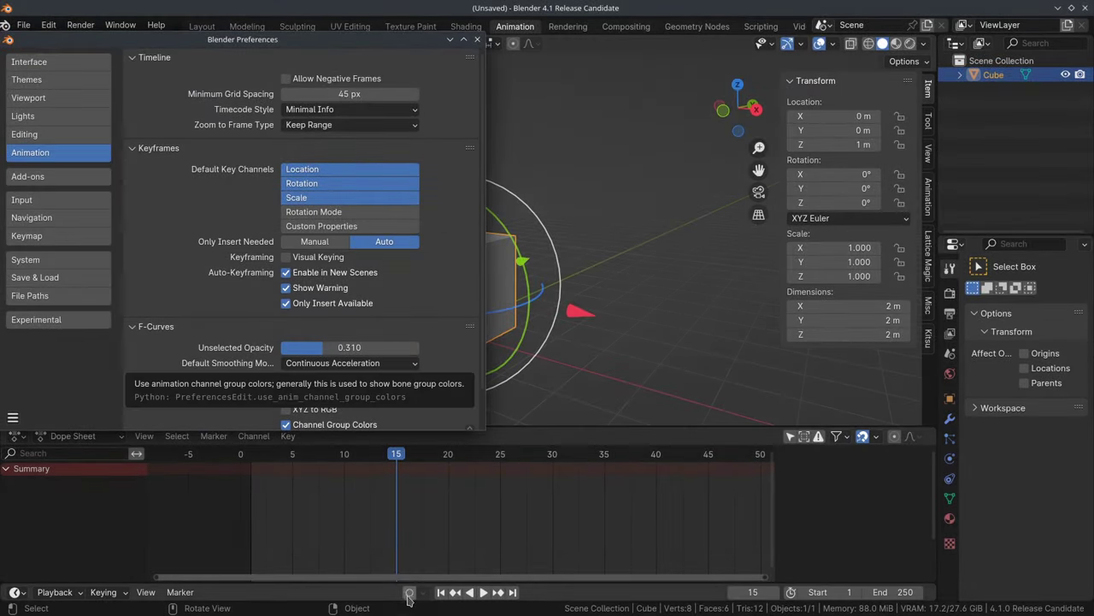
pyautogui.click(410, 593)
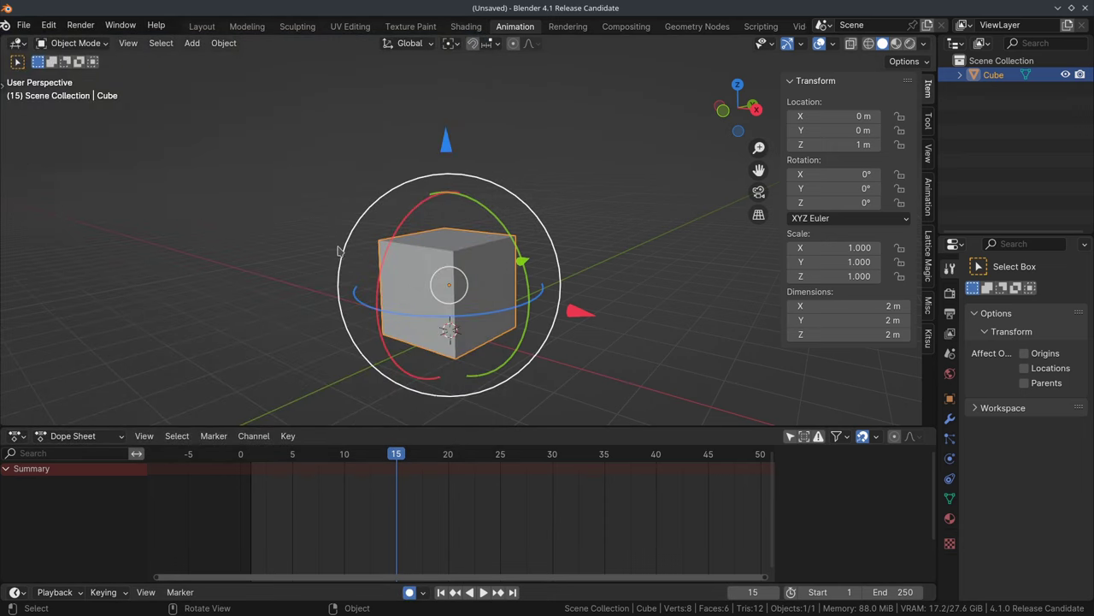
# - Key all the cube's transforms at frame 15 and show the expanded channels in a taller Dope Sheet
pyautogui.press('i')
pyautogui.click(14, 507)
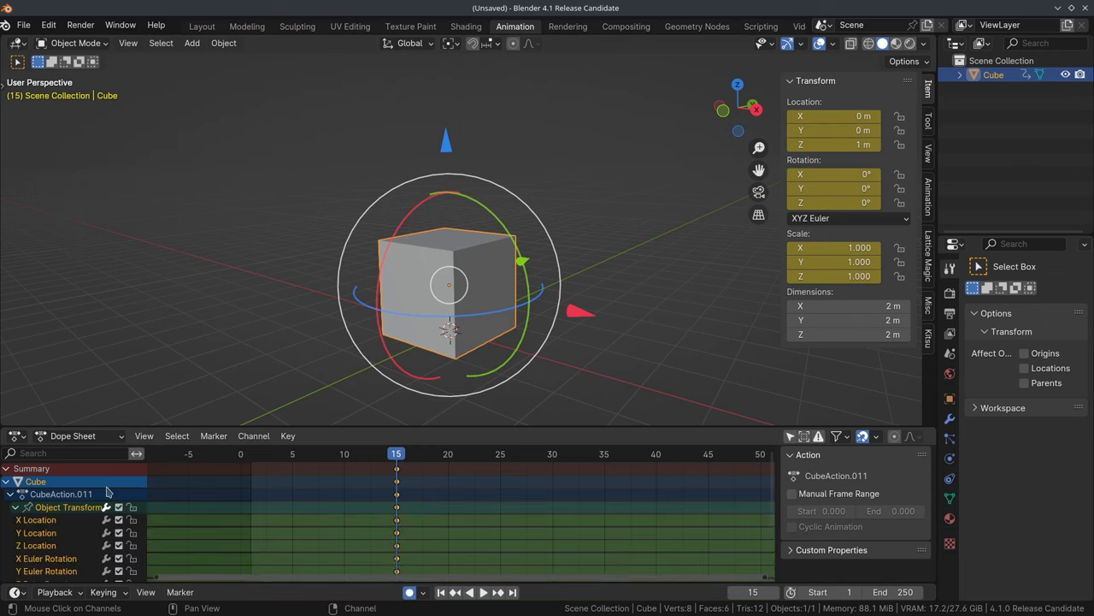
pyautogui.moveTo(210, 425); pyautogui.dragTo(214, 367)
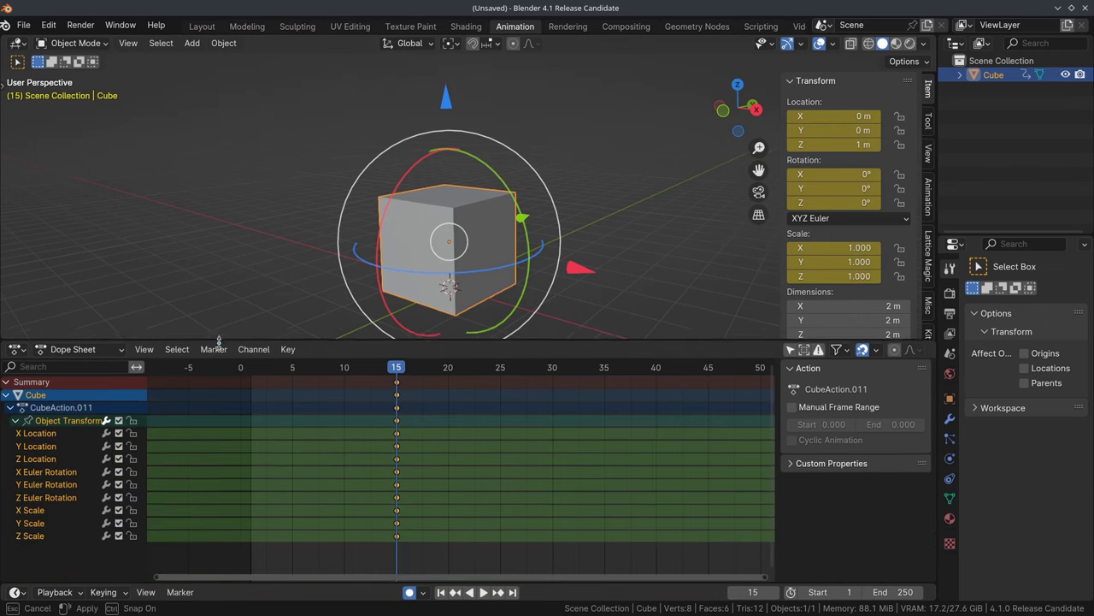
pyautogui.press('space')
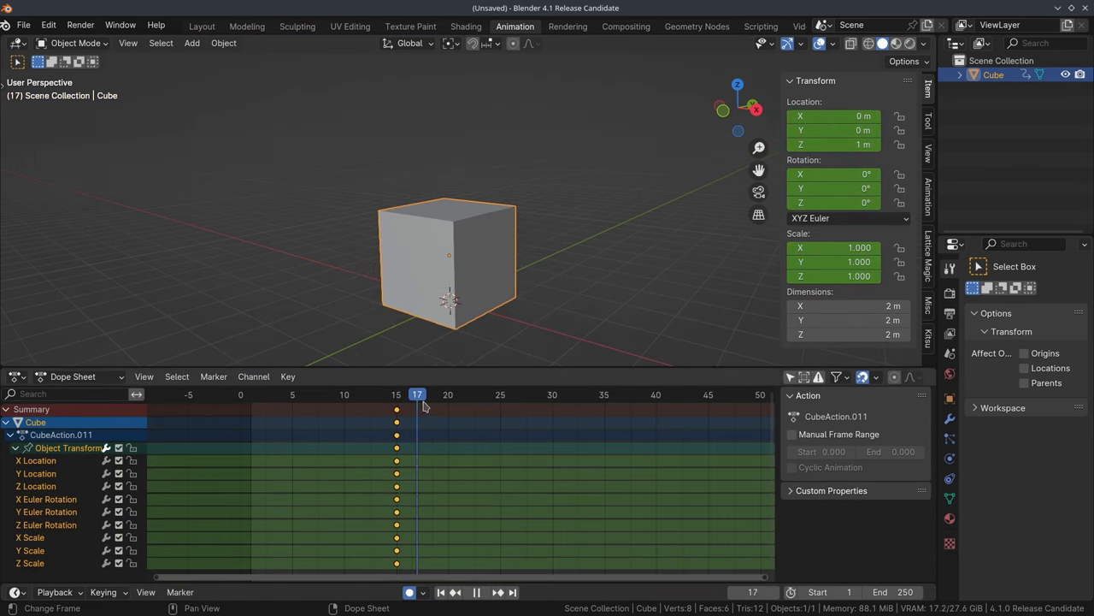
pyautogui.press('space')
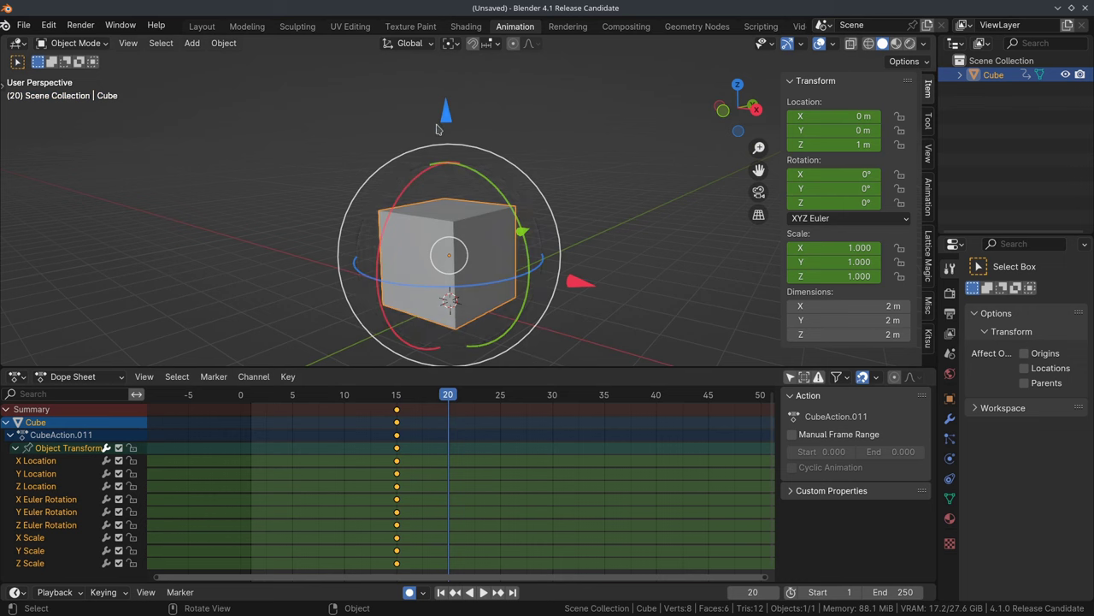
# - Auto-key the cube raised along Z at frame 20 and rotated about X at frame 25
pyautogui.moveTo(444, 115); pyautogui.dragTo(439, 57)
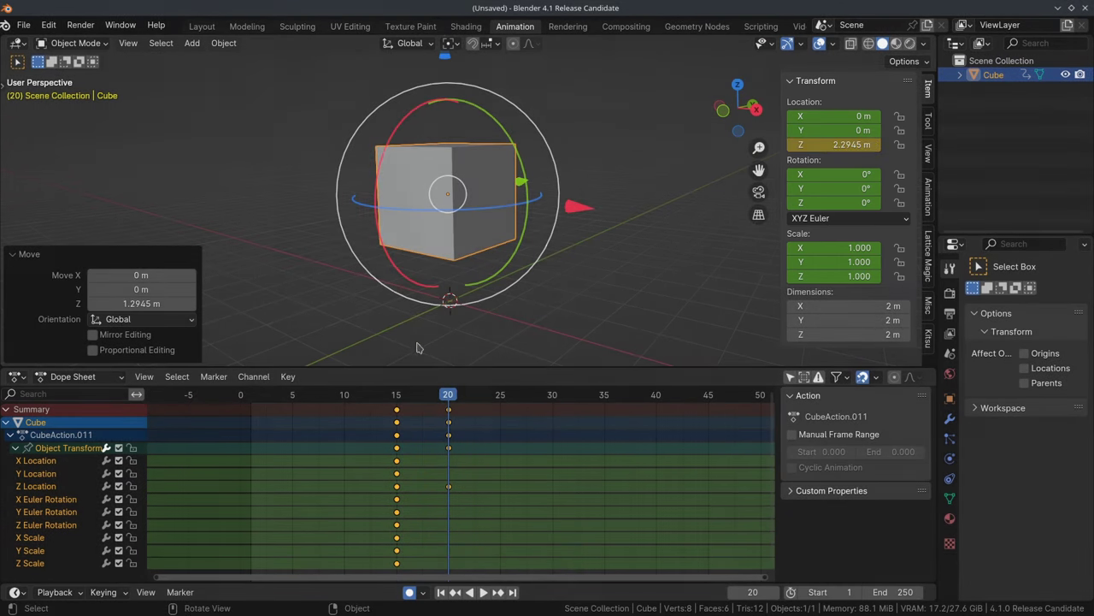
pyautogui.press('space')
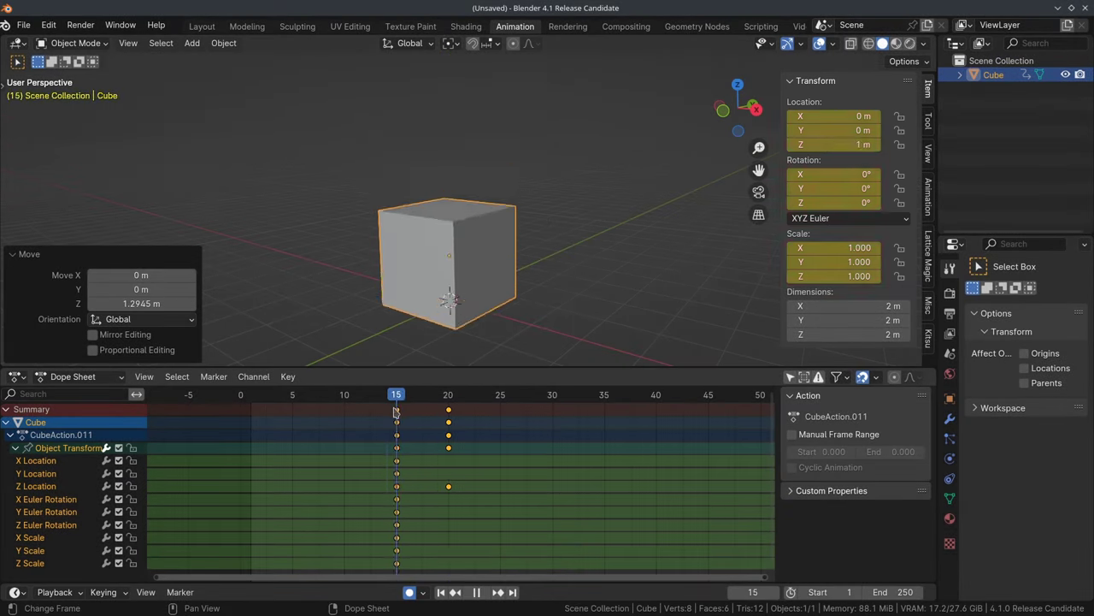
pyautogui.press('space')
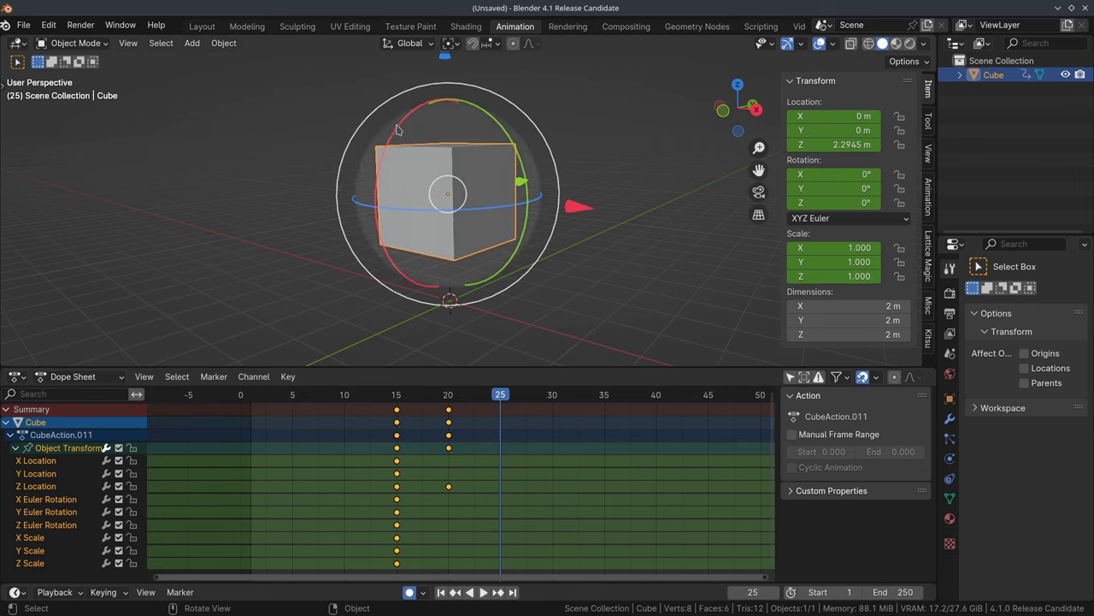
pyautogui.moveTo(402, 132)
pyautogui.mouseDown()
pyautogui.moveTo(382, 164)
pyautogui.moveTo(502, 258)
pyautogui.mouseUp()
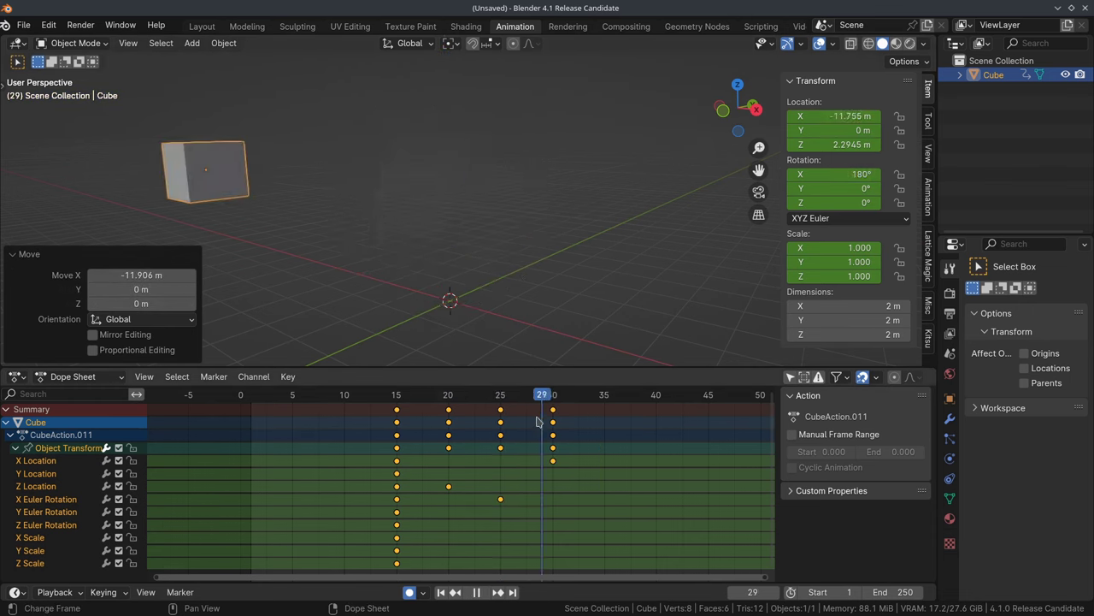
# - Key the cube at frame 30, then undo back to only the frame-15 keys
pyautogui.moveTo(388, 440); pyautogui.dragTo(553, 437)
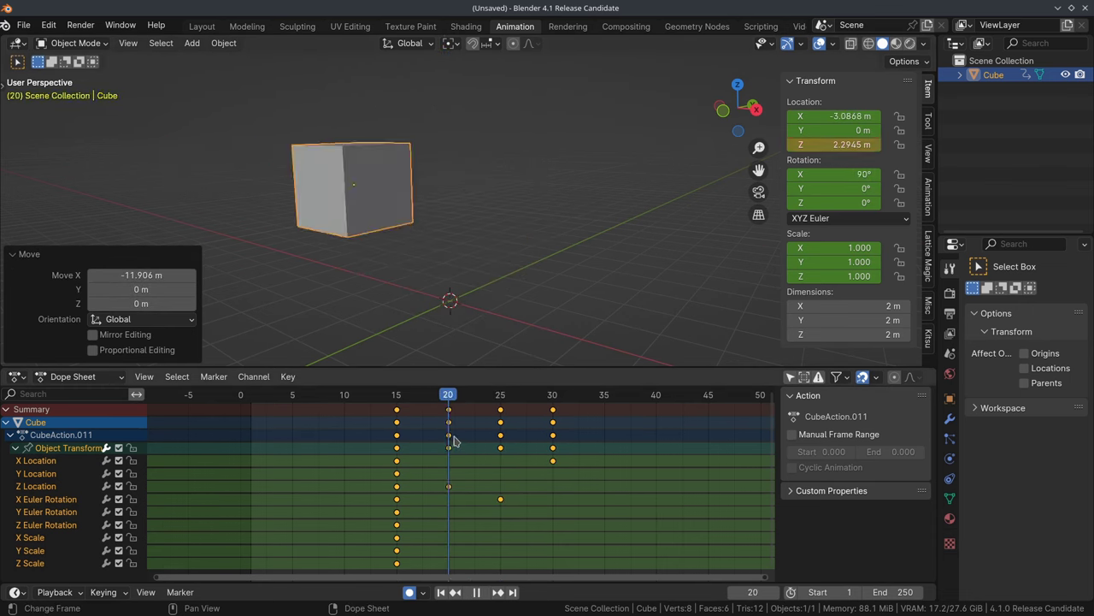
pyautogui.press('space')
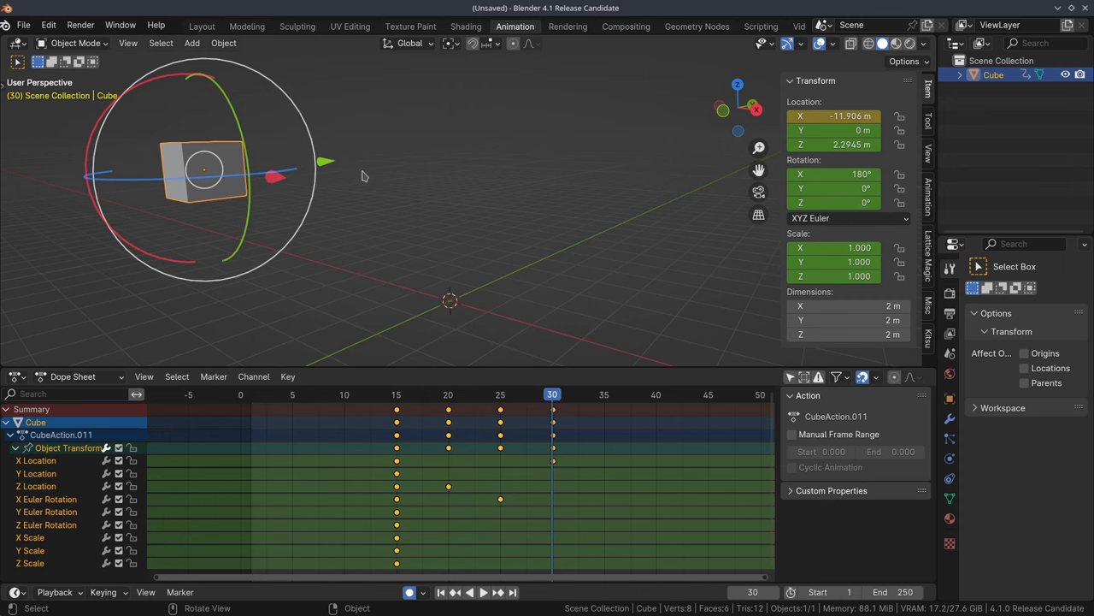
pyautogui.press('i')
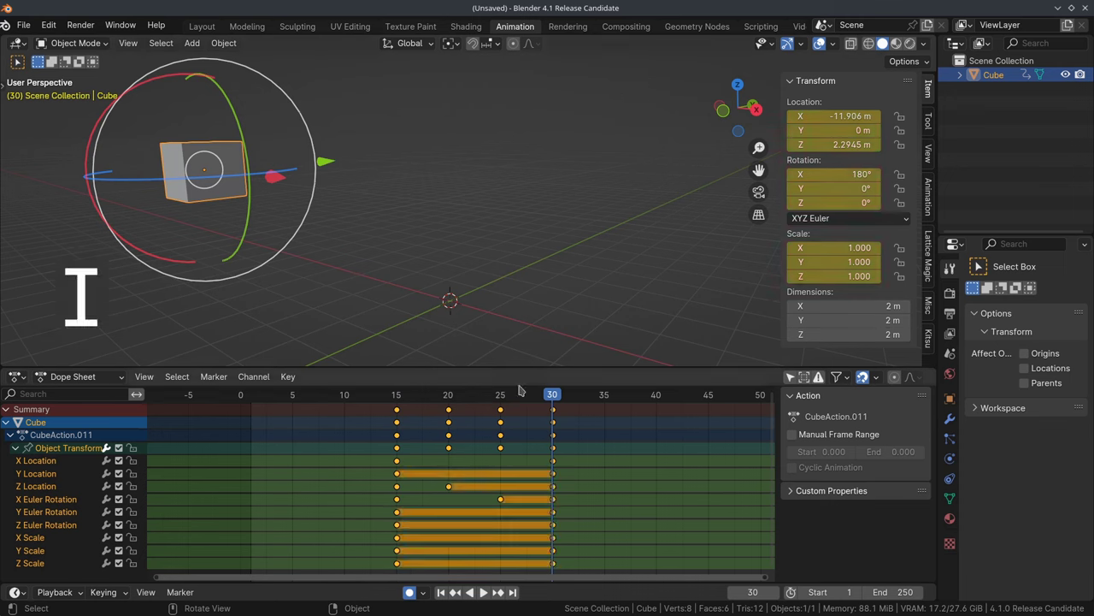
pyautogui.hotkey('ctrl', 'z')
pyautogui.hotkey('ctrl', 'z')
pyautogui.hotkey('ctrl', 'z')
pyautogui.hotkey('ctrl', 'z')
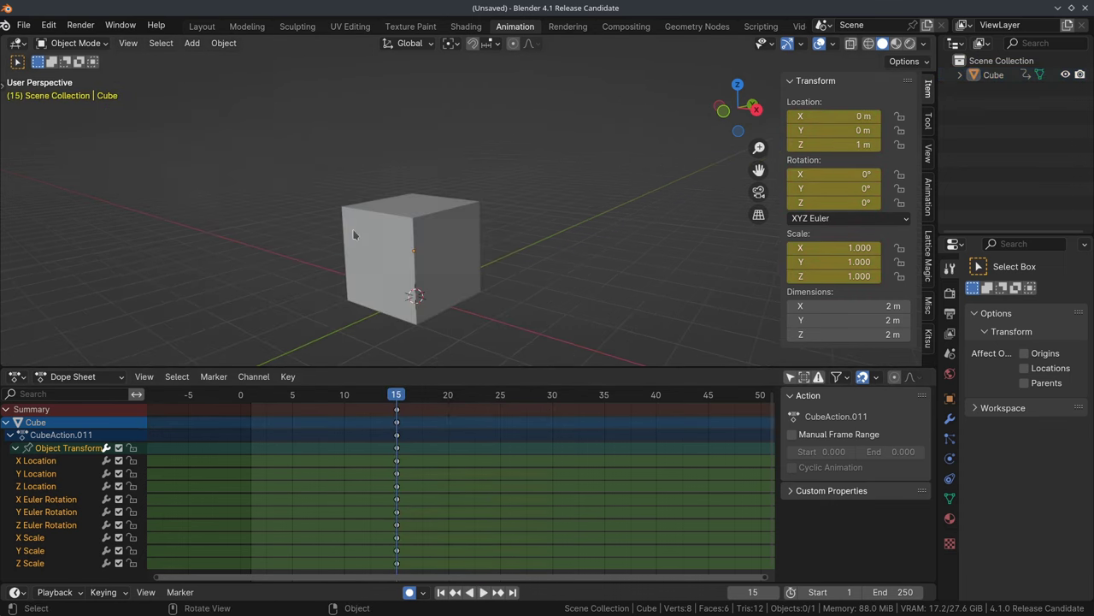
# - Select the cube, check the Animation preferences, and switch Auto Keying off
pyautogui.click(396, 225)
pyautogui.hotkey('ctrl', ',')
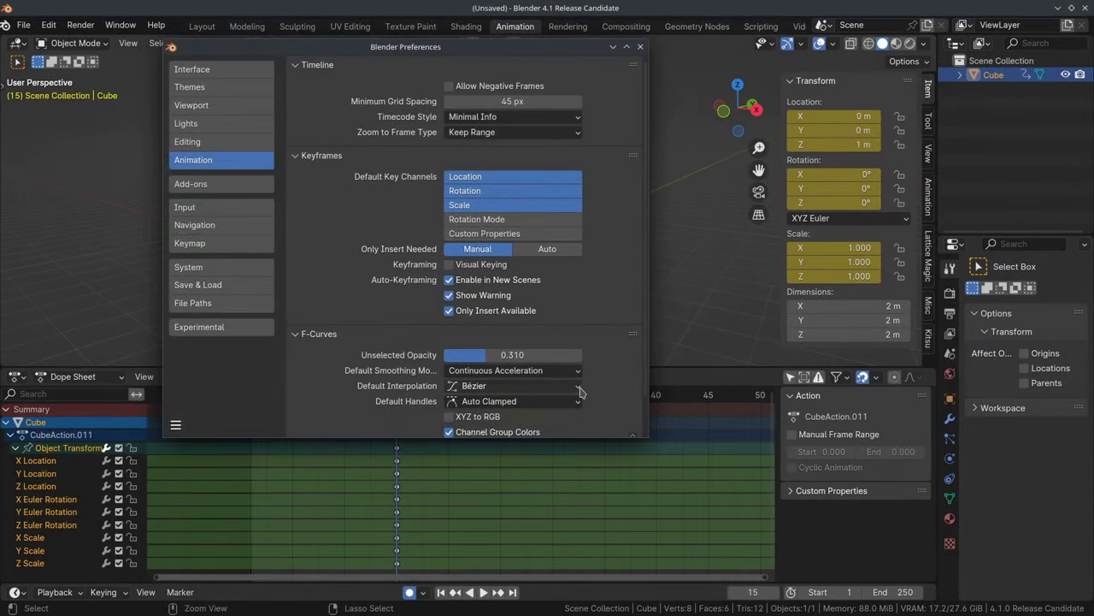
pyautogui.click(637, 47)
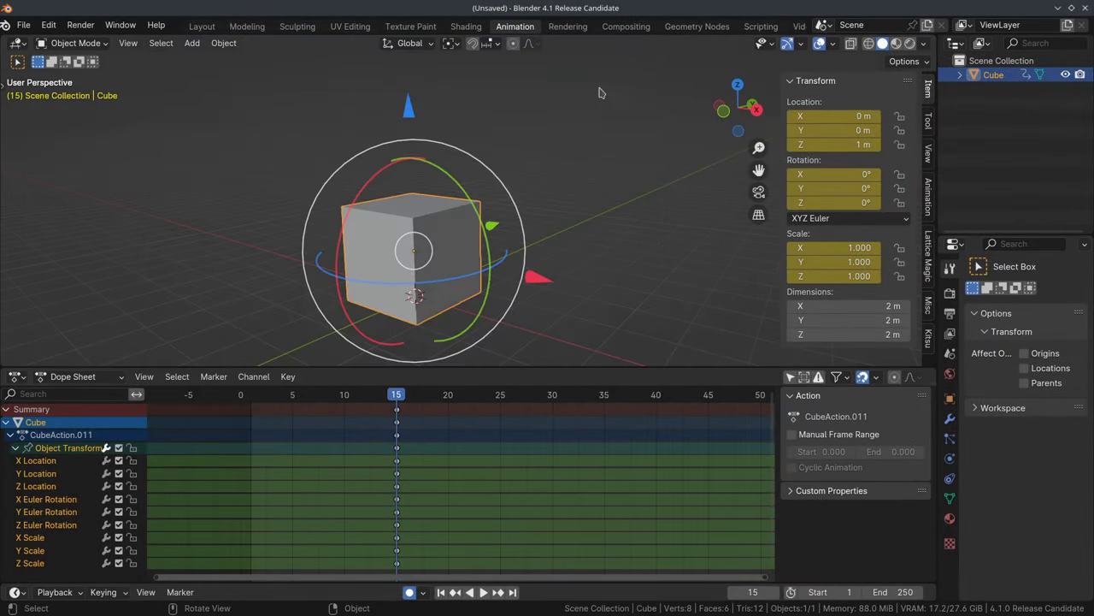
pyautogui.click(410, 596)
pyautogui.press('space')
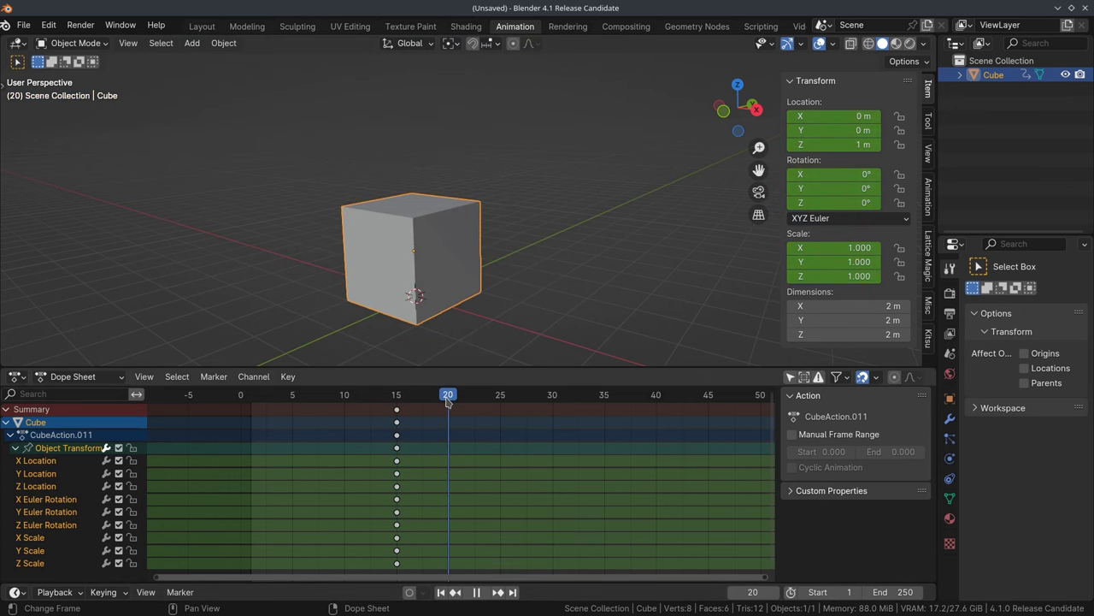
# - At frame 20, raise the cube to 2.7628 m, flip it about X and shrink it to 0.325
pyautogui.press('space')
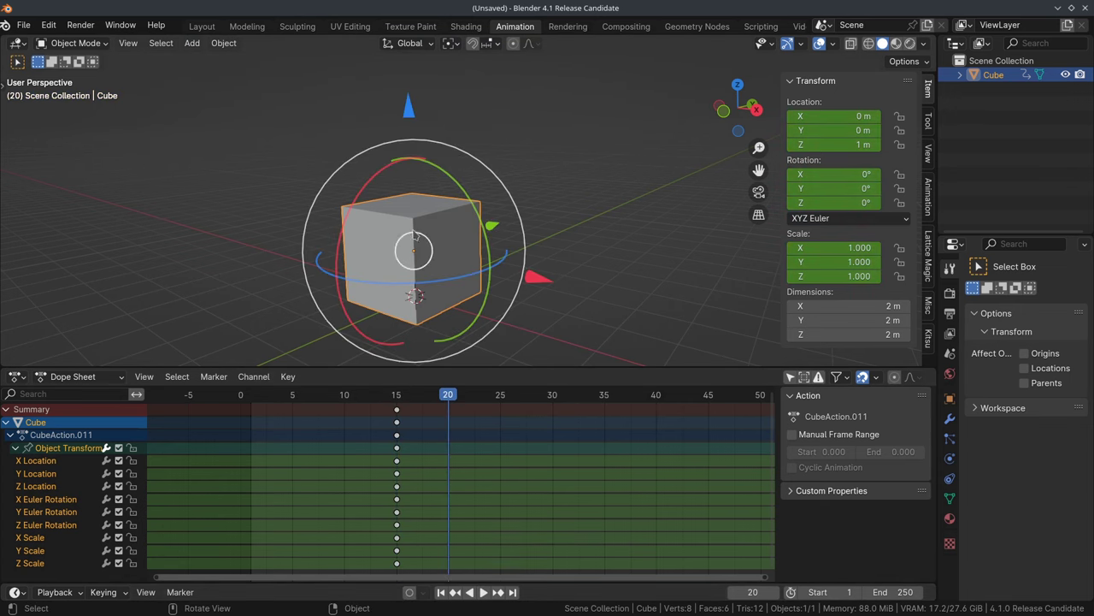
pyautogui.moveTo(408, 113); pyautogui.dragTo(342, 156)
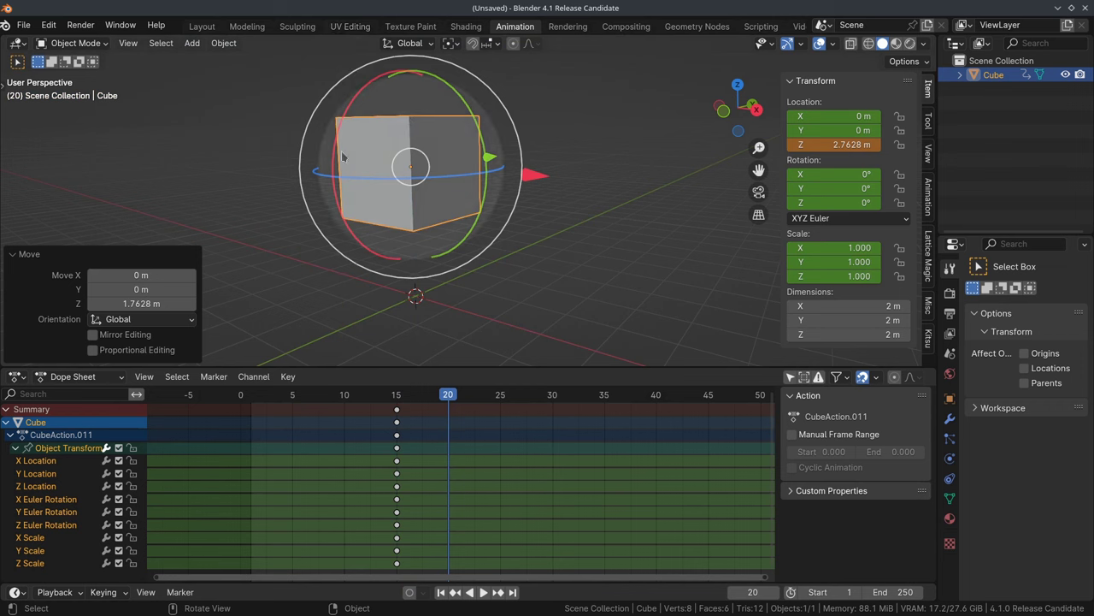
pyautogui.moveTo(347, 106)
pyautogui.mouseDown()
pyautogui.moveTo(513, 241)
pyautogui.moveTo(500, 233)
pyautogui.mouseUp()
pyautogui.press('s')
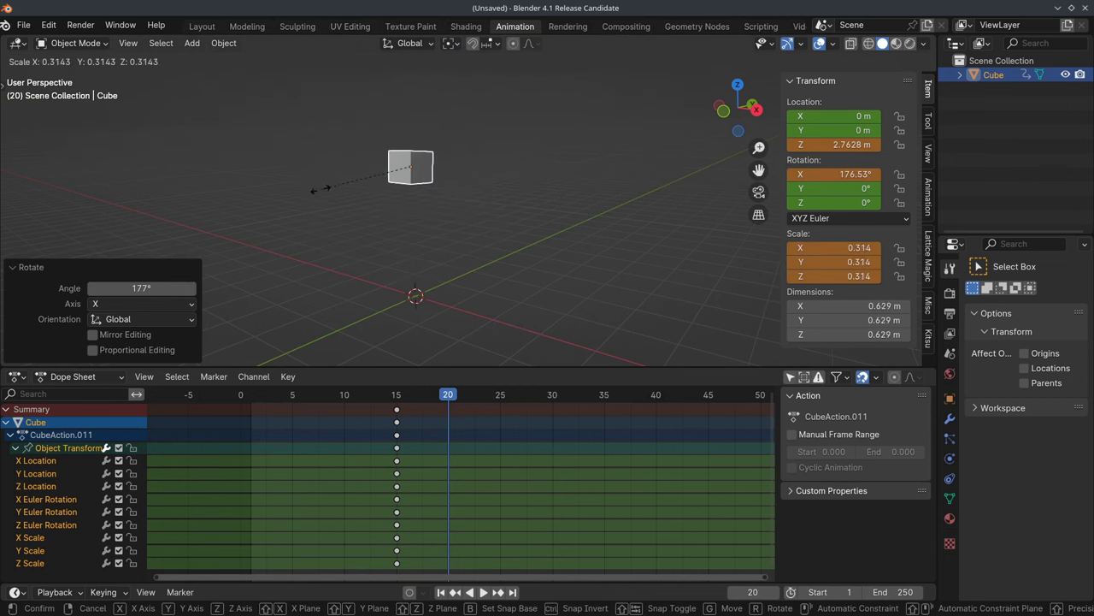
pyautogui.click(318, 193)
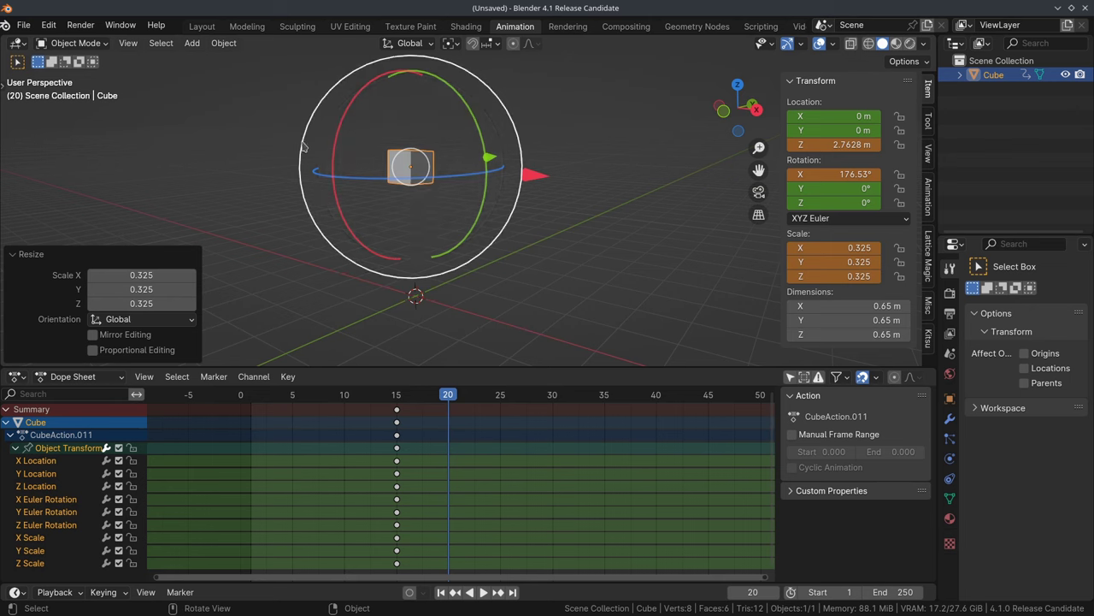
# - Key only the cube's location at frame 20 and play back to frame 25 to check
pyautogui.press('k')
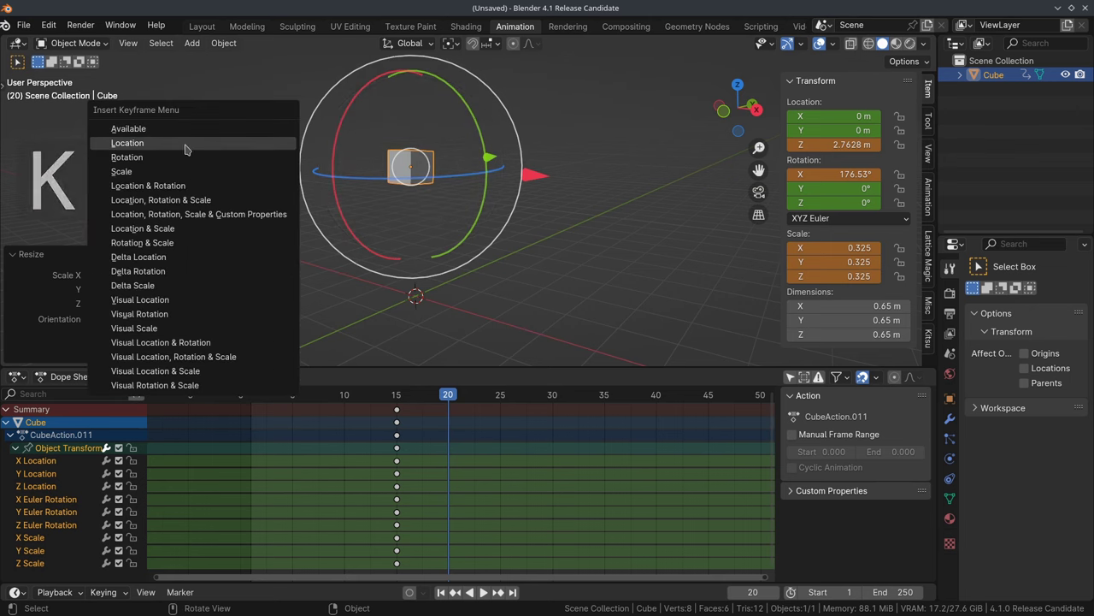
pyautogui.click(181, 151)
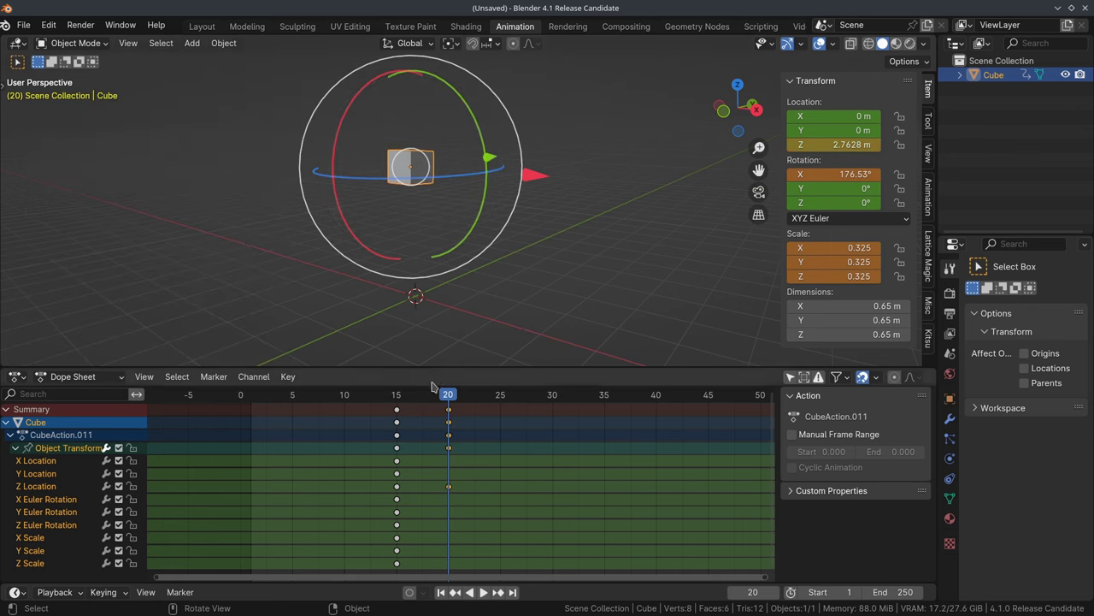
pyautogui.press('space')
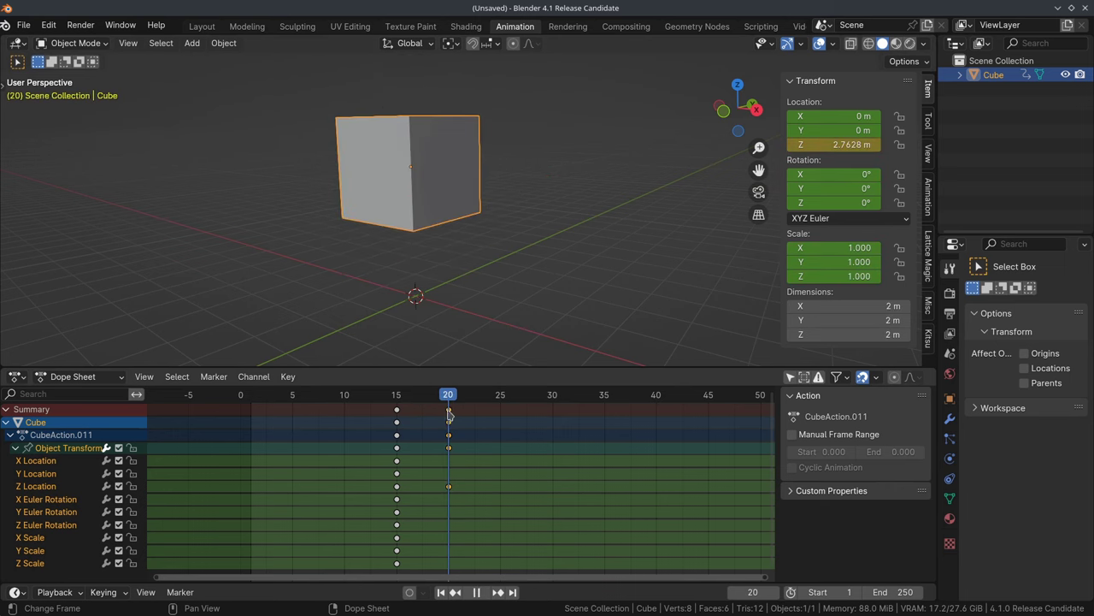
pyautogui.moveTo(395, 412); pyautogui.dragTo(502, 416)
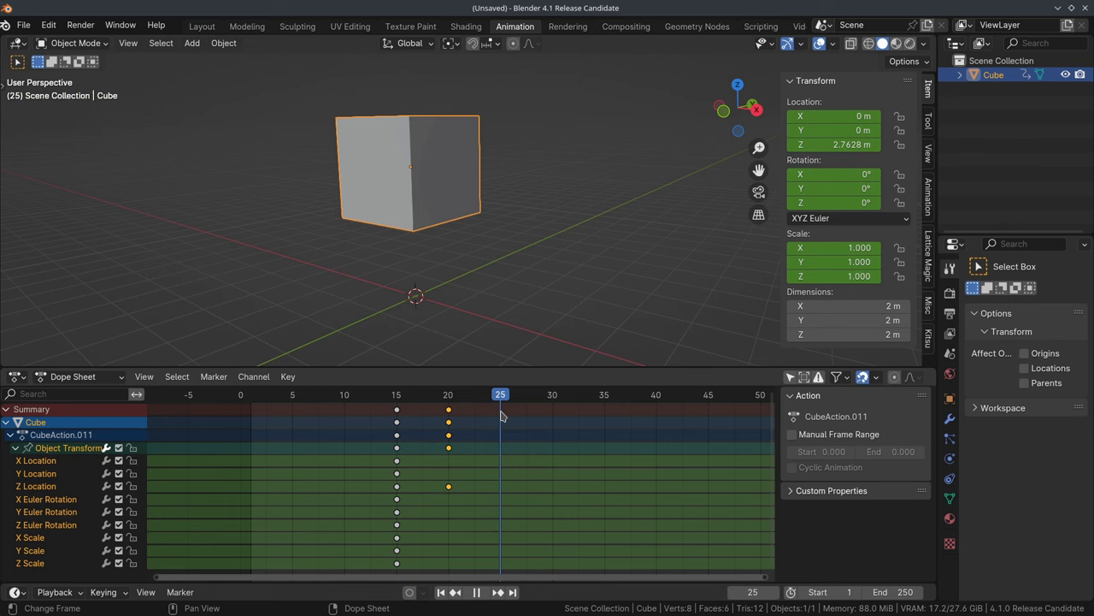
pyautogui.press('space')
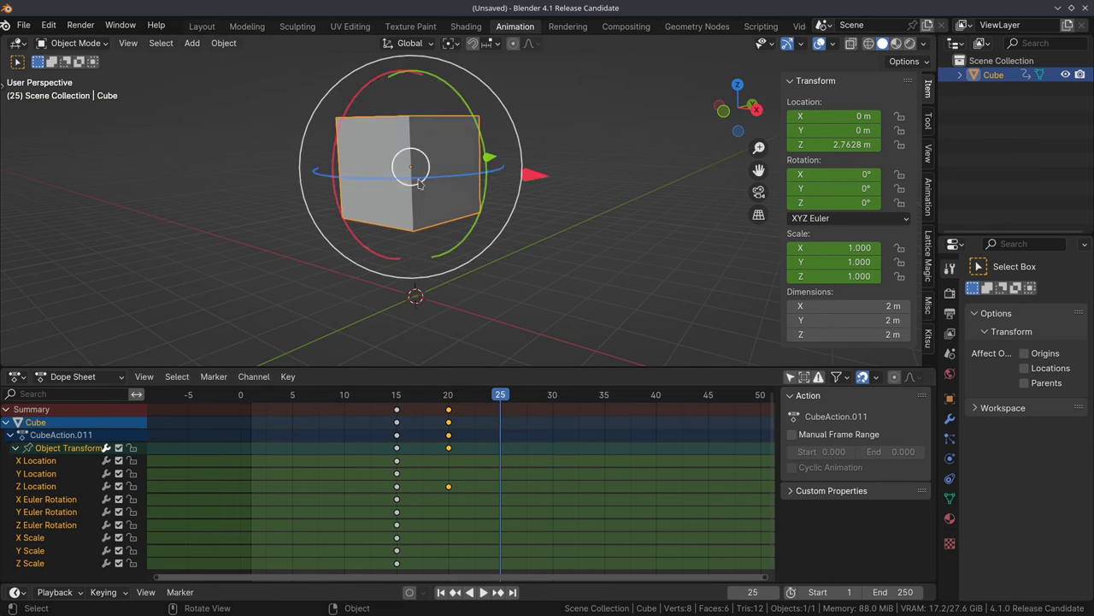